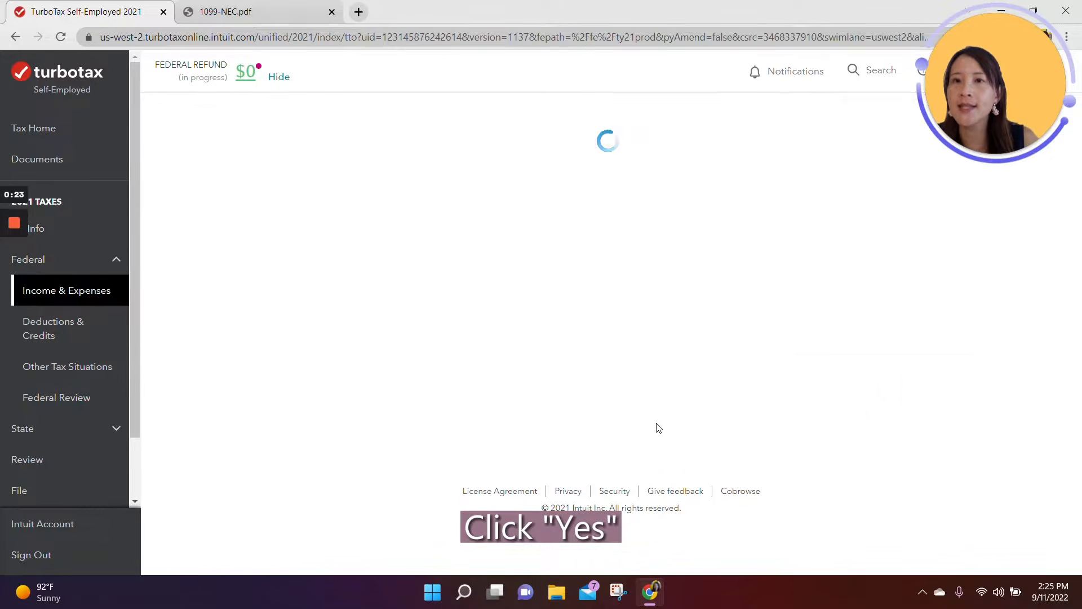
Step: Enter Rideshare as the type of self-employment work and confirm that the work is in Rideshare driving
{"action": "left_click", "coordinate": [448, 232]}
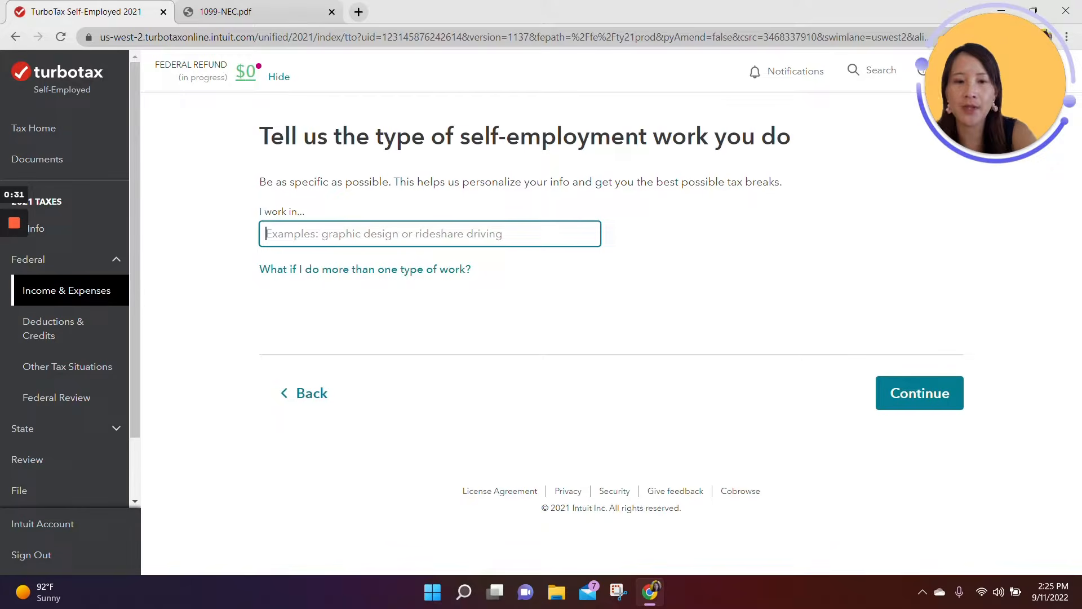
{"action": "type", "text": "Rideshare"}
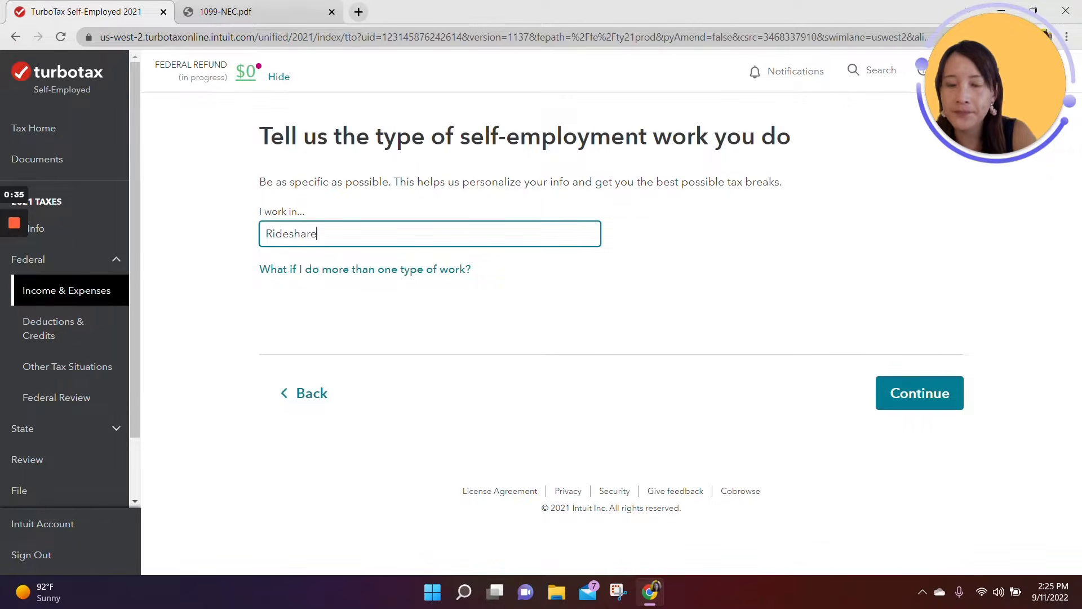
{"action": "left_click", "coordinate": [896, 388]}
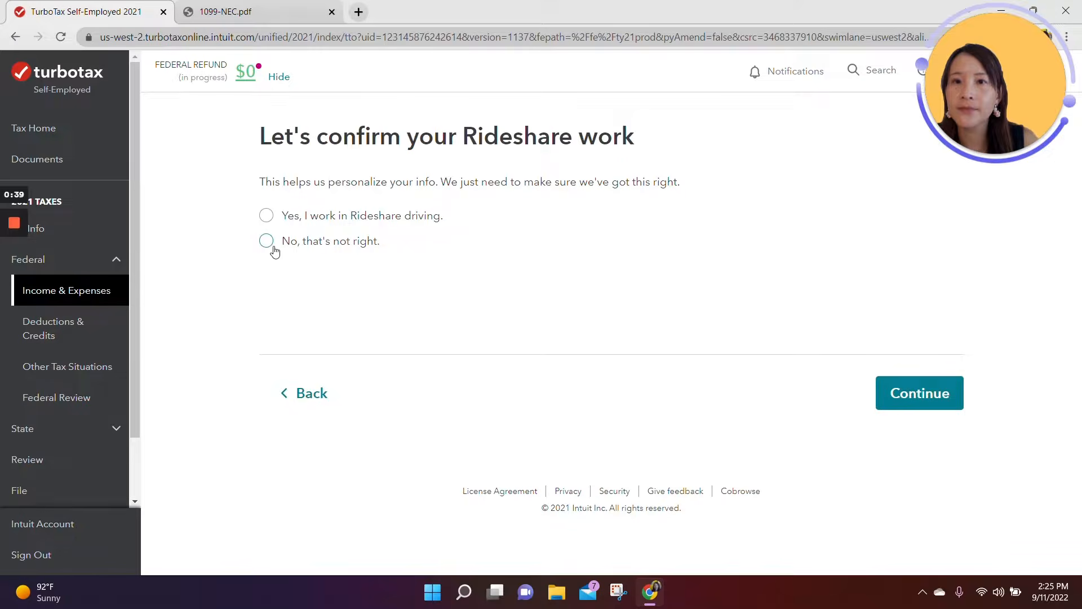
{"action": "left_click", "coordinate": [268, 217]}
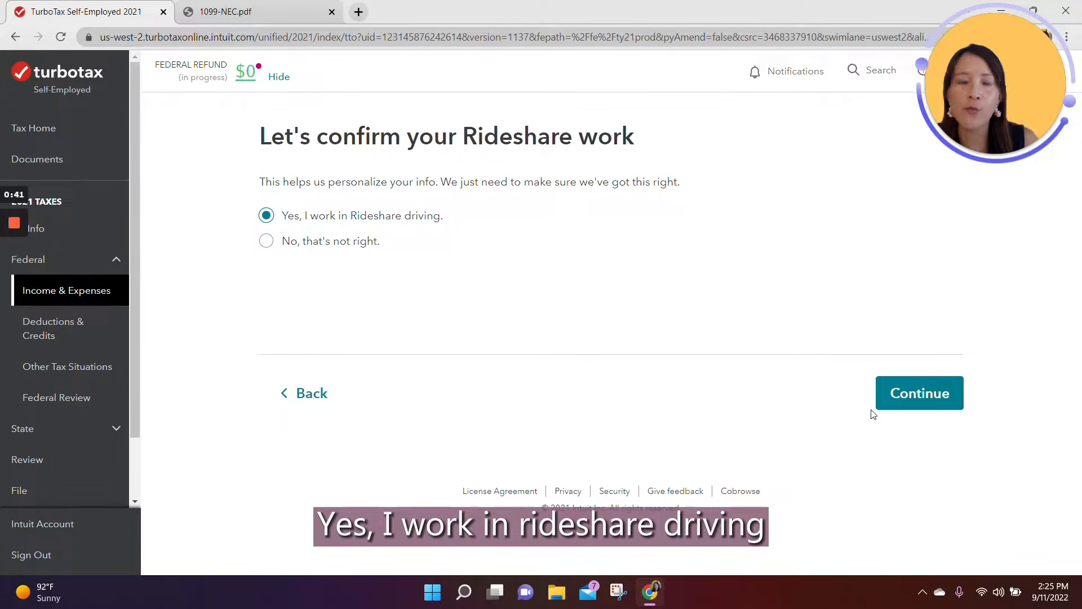
{"action": "left_click", "coordinate": [931, 398]}
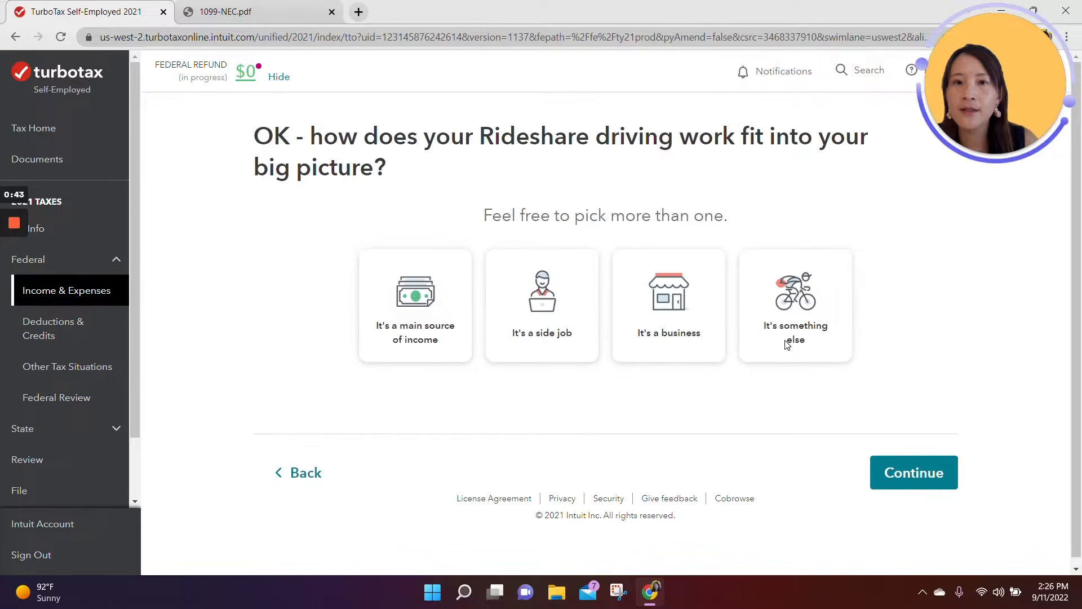
Step: Mark the Rideshare driving as a side job and state that it started in 2021, with start date 01/01/2021
{"action": "left_click", "coordinate": [550, 342]}
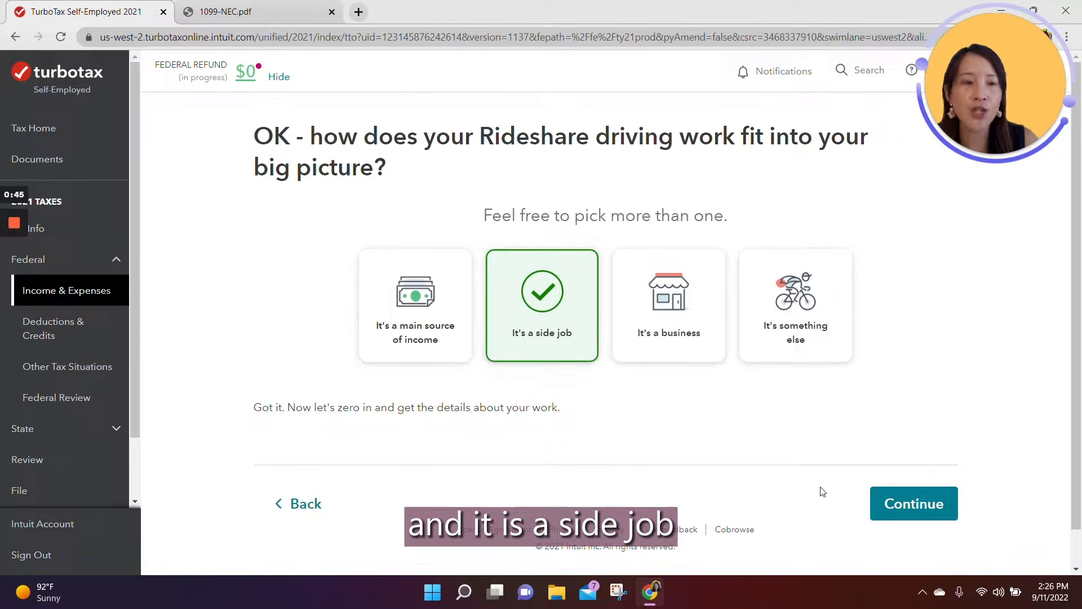
{"action": "left_click", "coordinate": [896, 499]}
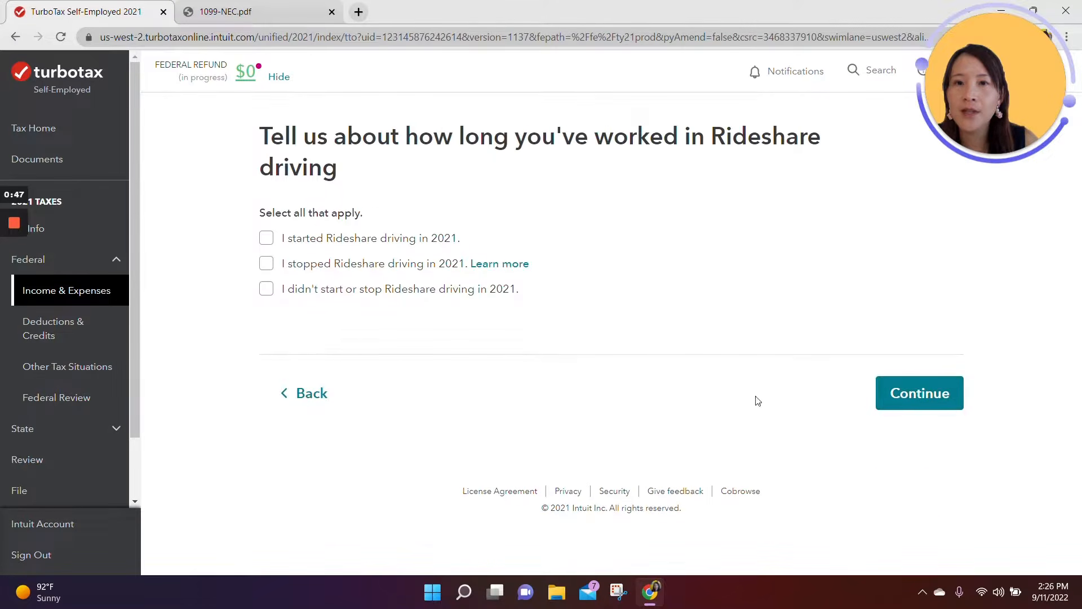
{"action": "left_click", "coordinate": [264, 245]}
{"action": "left_click", "coordinate": [313, 284]}
{"action": "type", "text": "0"}
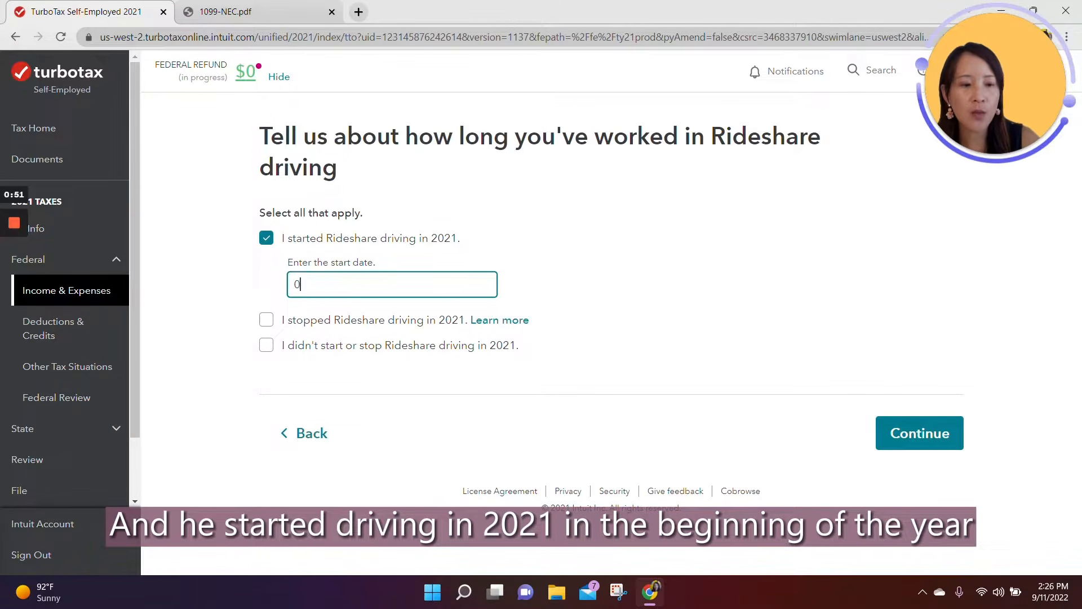
{"action": "type", "text": "1/01/2021"}
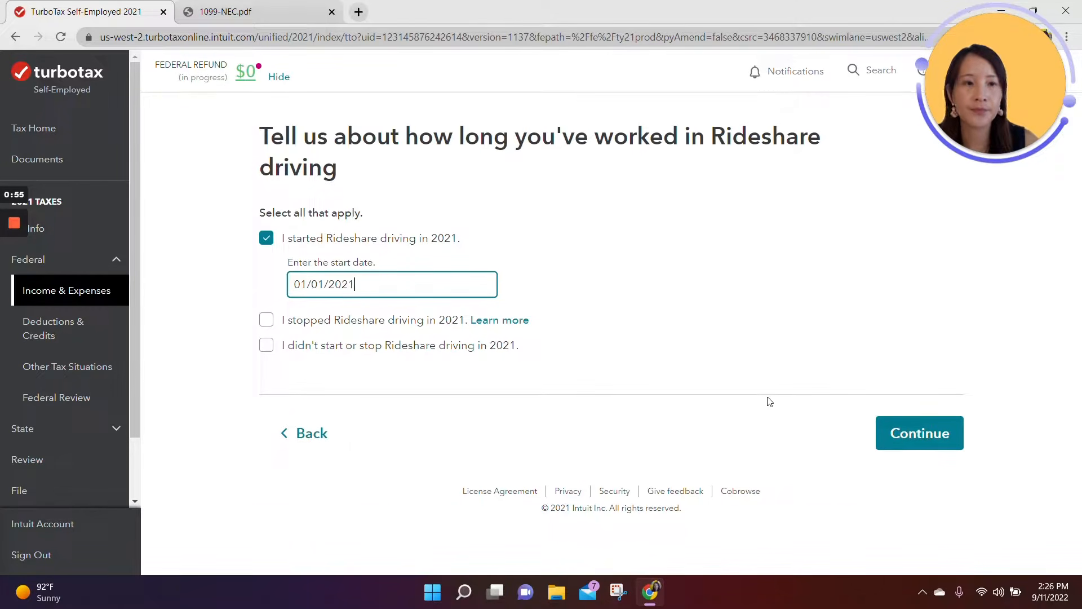
{"action": "left_click", "coordinate": [892, 415]}
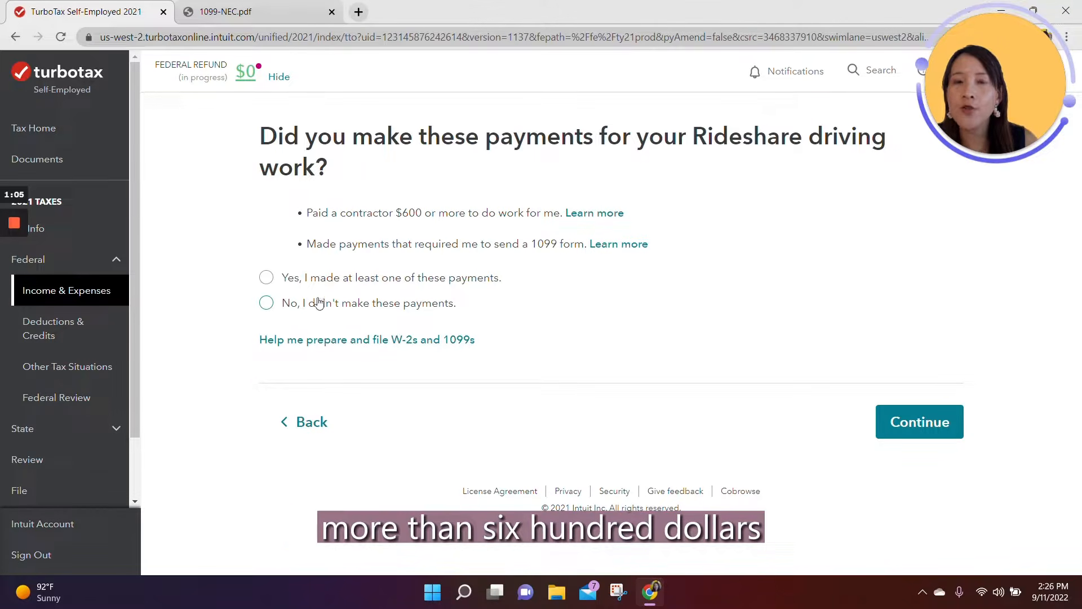
Step: Declare that no contractor or 1099 payments were made and that none of the less common situations apply
{"action": "left_click", "coordinate": [268, 304]}
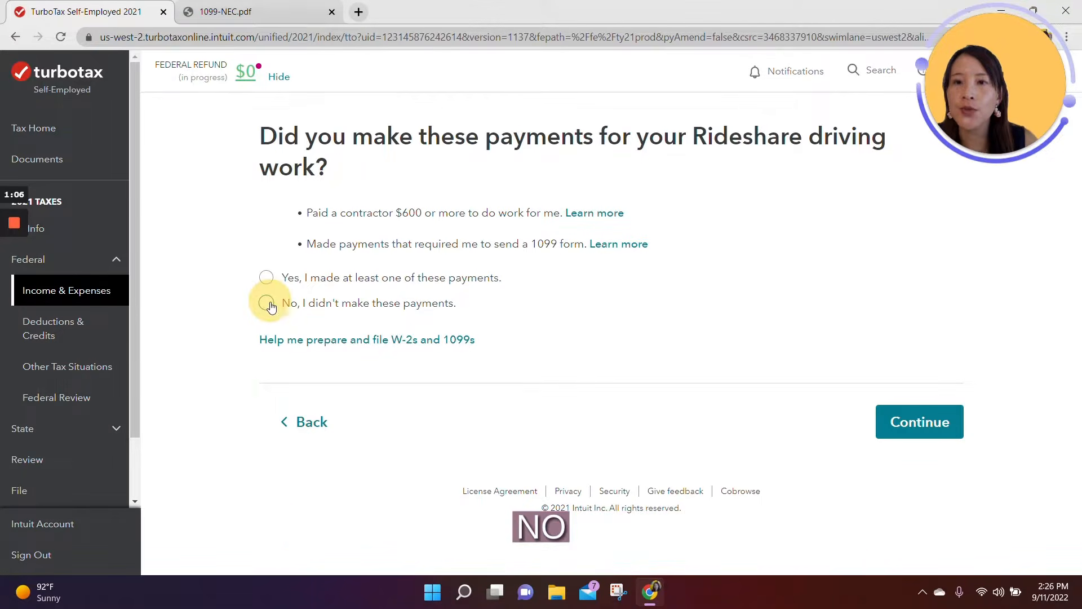
{"action": "left_click", "coordinate": [897, 419]}
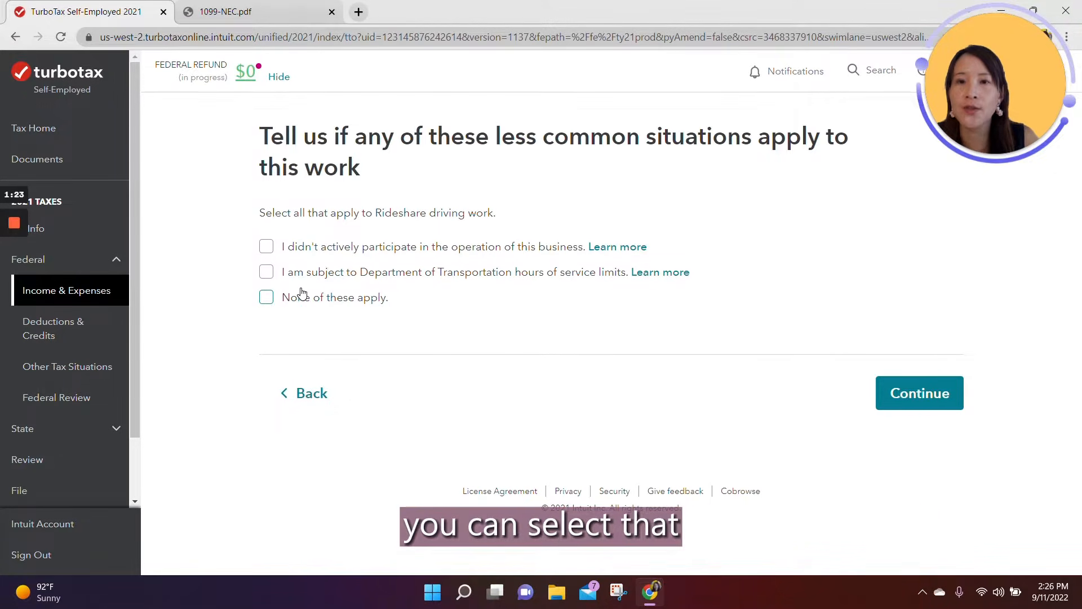
{"action": "left_click", "coordinate": [267, 297]}
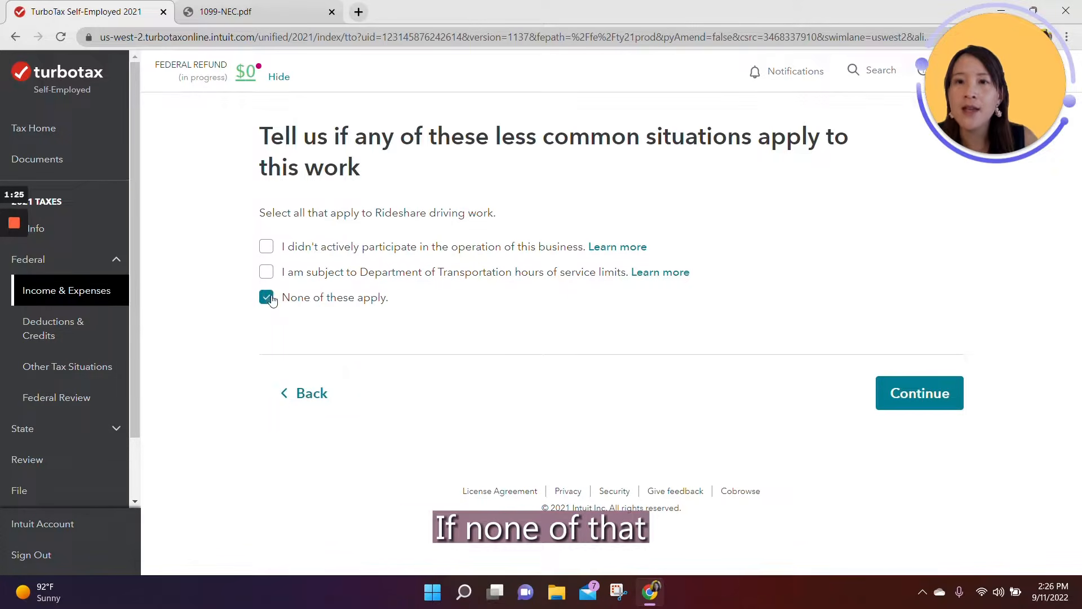
{"action": "left_click", "coordinate": [904, 396]}
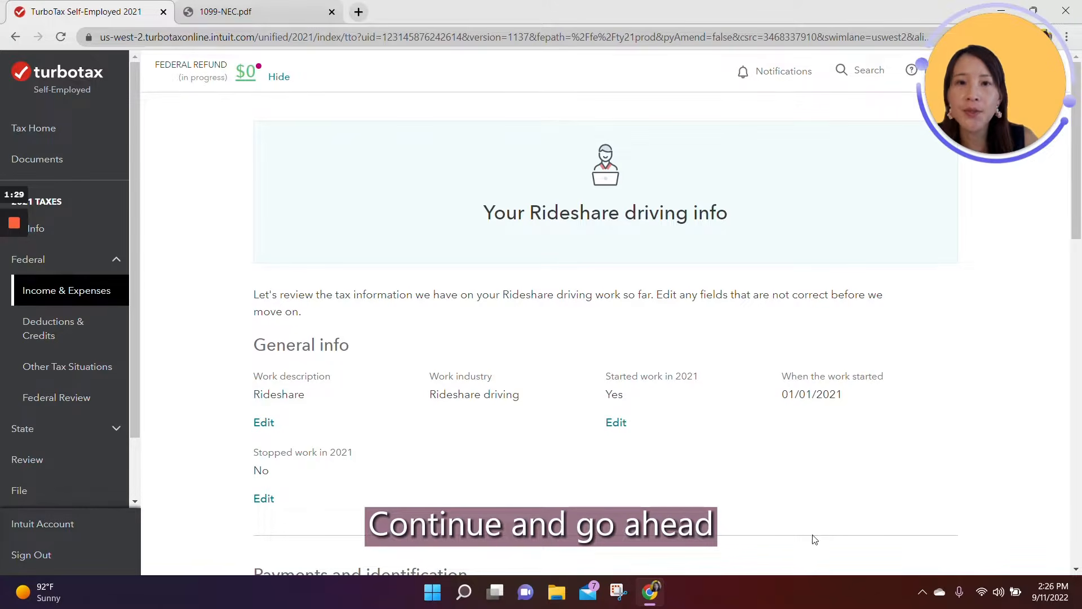
Step: Review the Rideshare driving info summary, including business code and accounting method, and approve it as correct
{"action": "scroll", "coordinate": [682, 486], "scroll_direction": "down", "scroll_amount": 4}
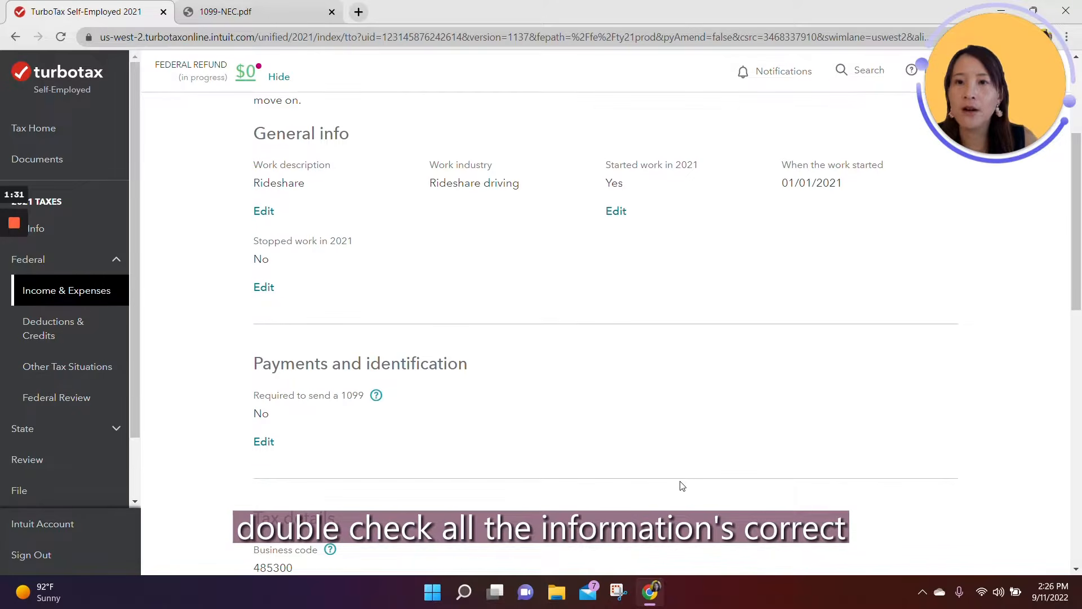
{"action": "scroll", "coordinate": [490, 442], "scroll_direction": "down", "scroll_amount": 4}
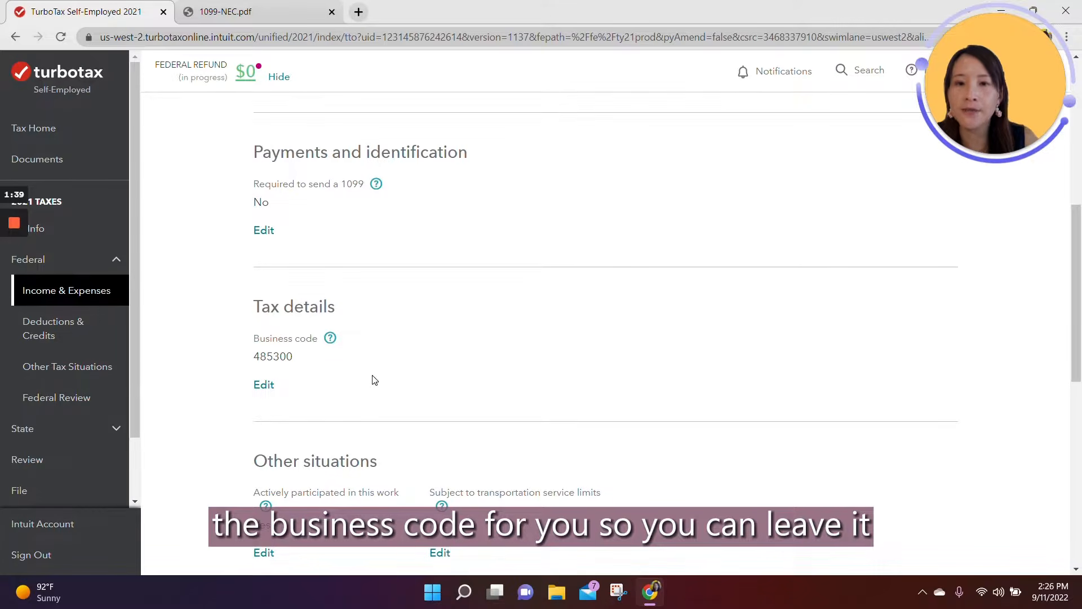
{"action": "scroll", "coordinate": [372, 379], "scroll_direction": "down", "scroll_amount": 10}
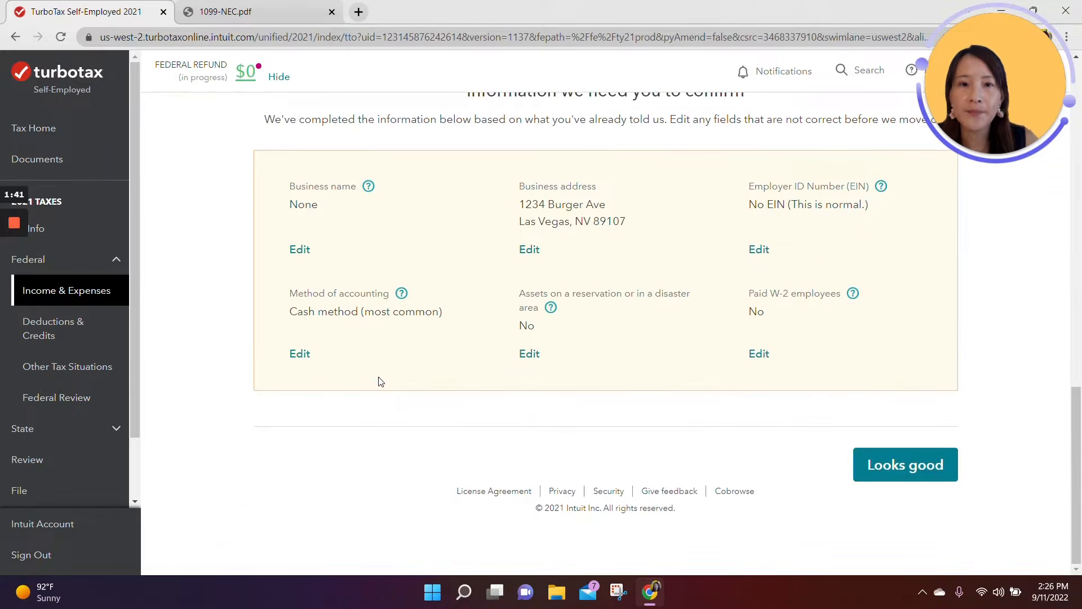
{"action": "left_click", "coordinate": [921, 467]}
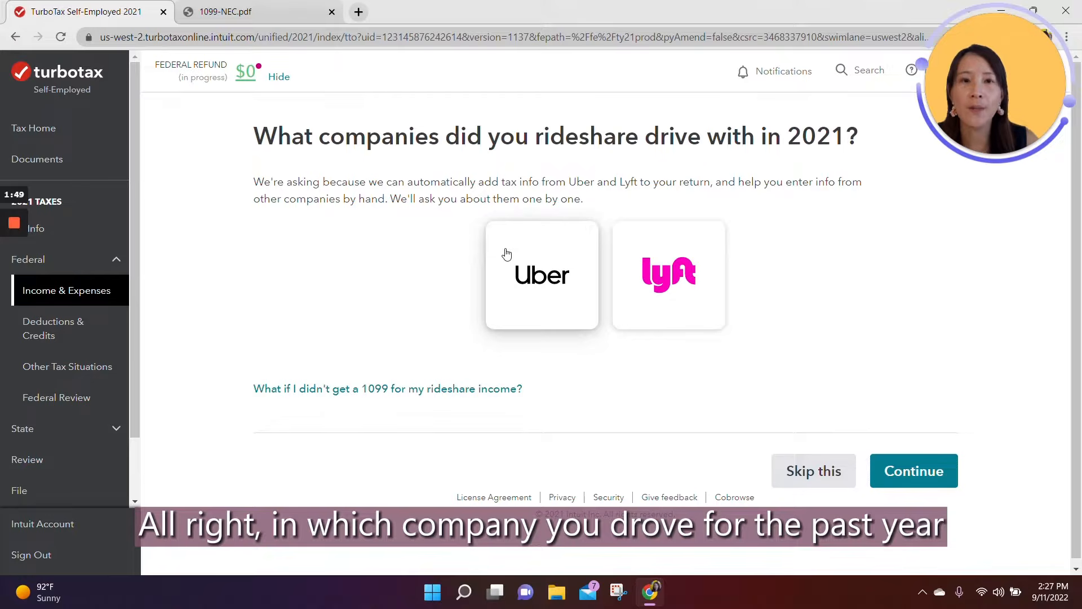
Step: Select Uber as the company driven with in 2021 and proceed to its tax info import options
{"action": "left_click", "coordinate": [511, 268]}
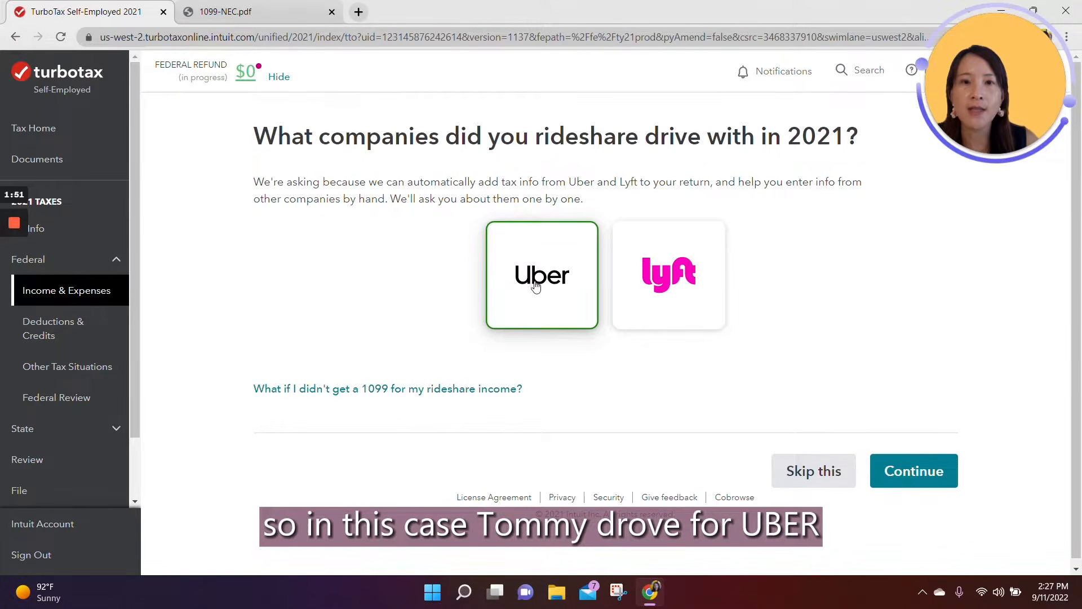
{"action": "left_click", "coordinate": [913, 470]}
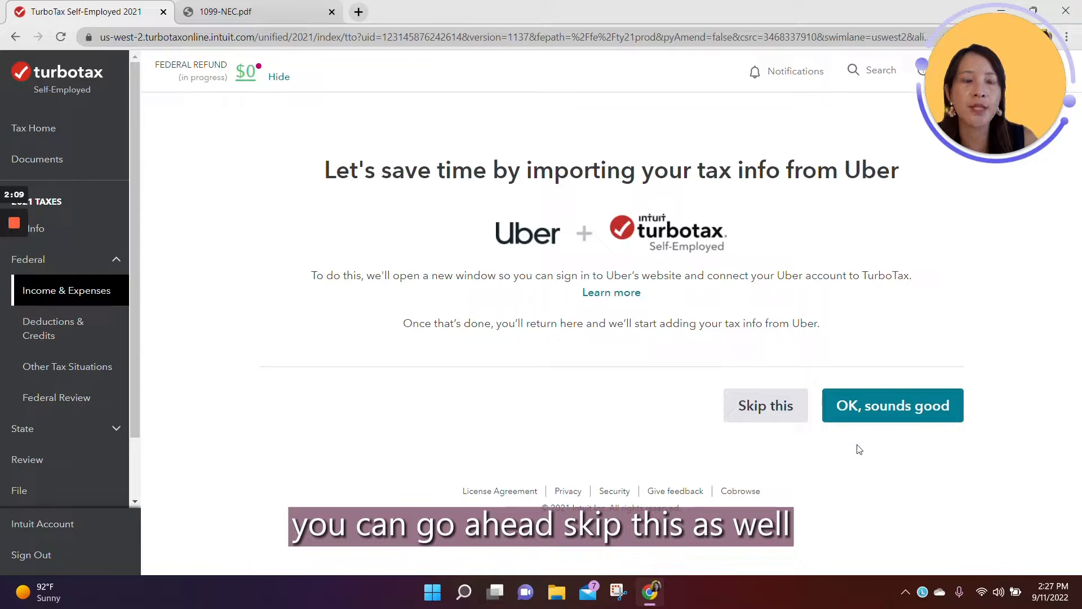
{"action": "left_click", "coordinate": [902, 404]}
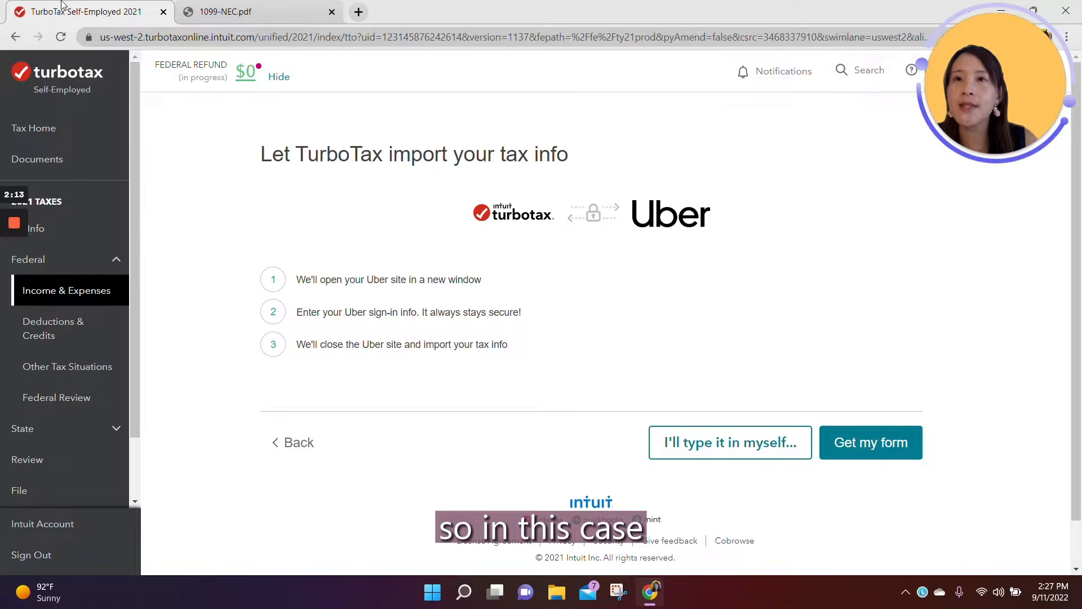
Step: Consult 1099-NEC.pdf, opt to enter the Uber tax info manually, and choose Form 1099-NEC as the income type
{"action": "left_click", "coordinate": [224, 9]}
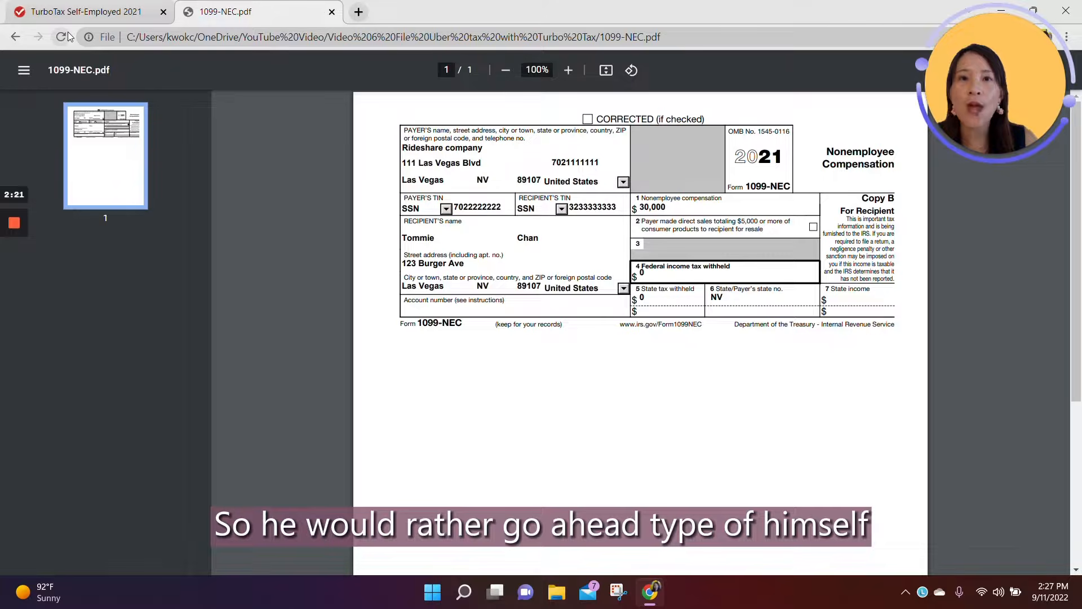
{"action": "left_click", "coordinate": [84, 11]}
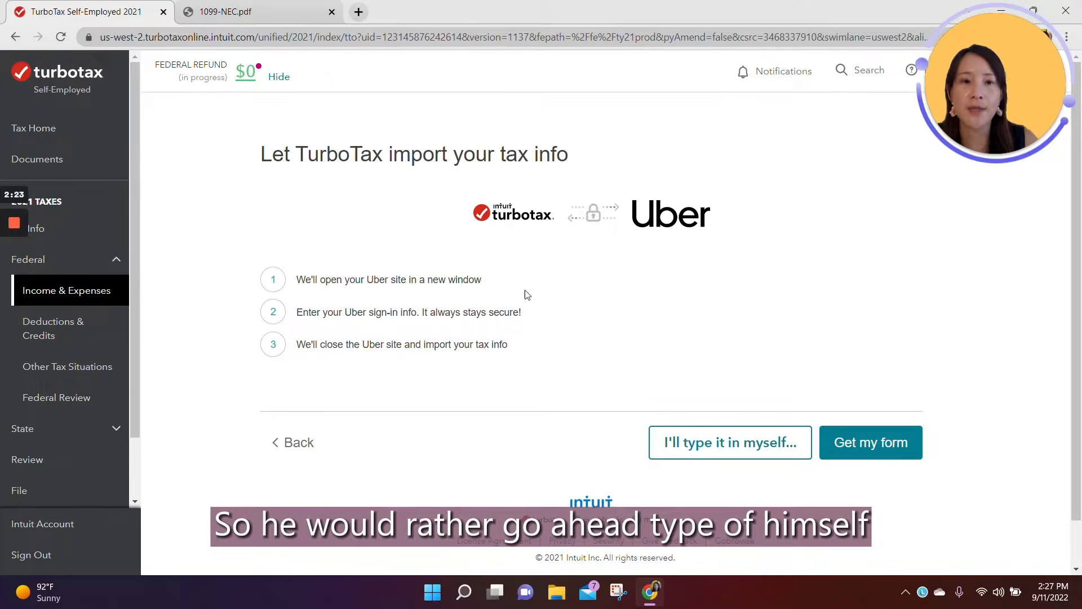
{"action": "left_click", "coordinate": [699, 440]}
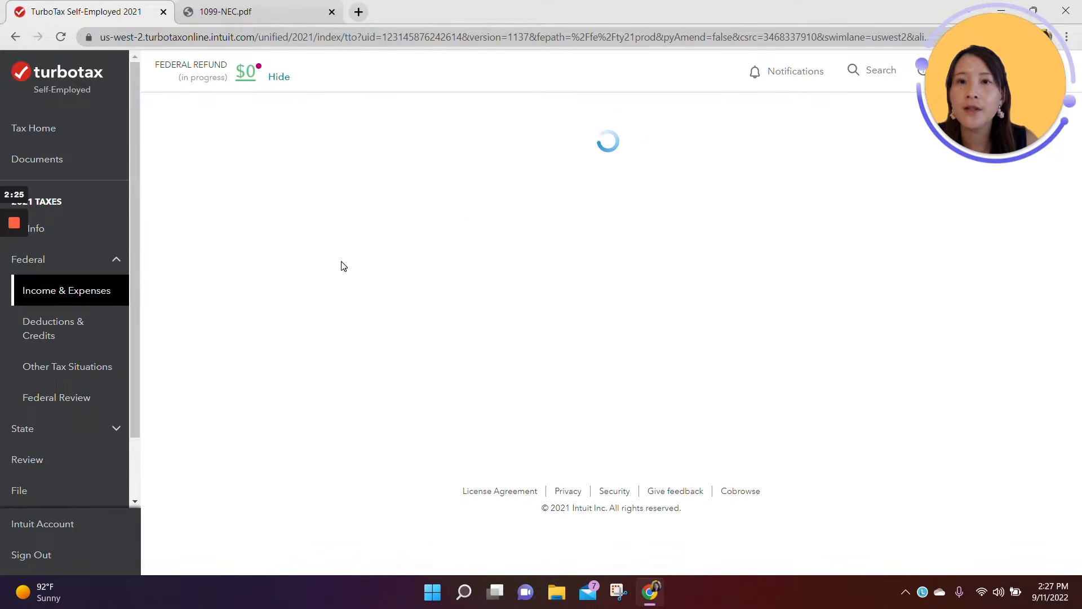
{"action": "left_click", "coordinate": [261, 240]}
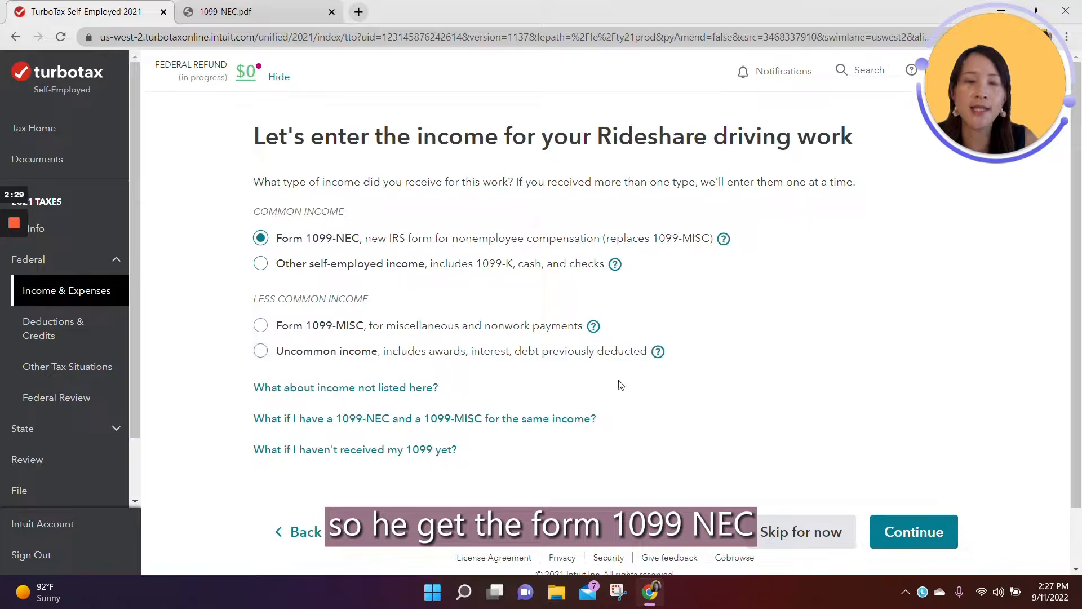
{"action": "left_click", "coordinate": [907, 532]}
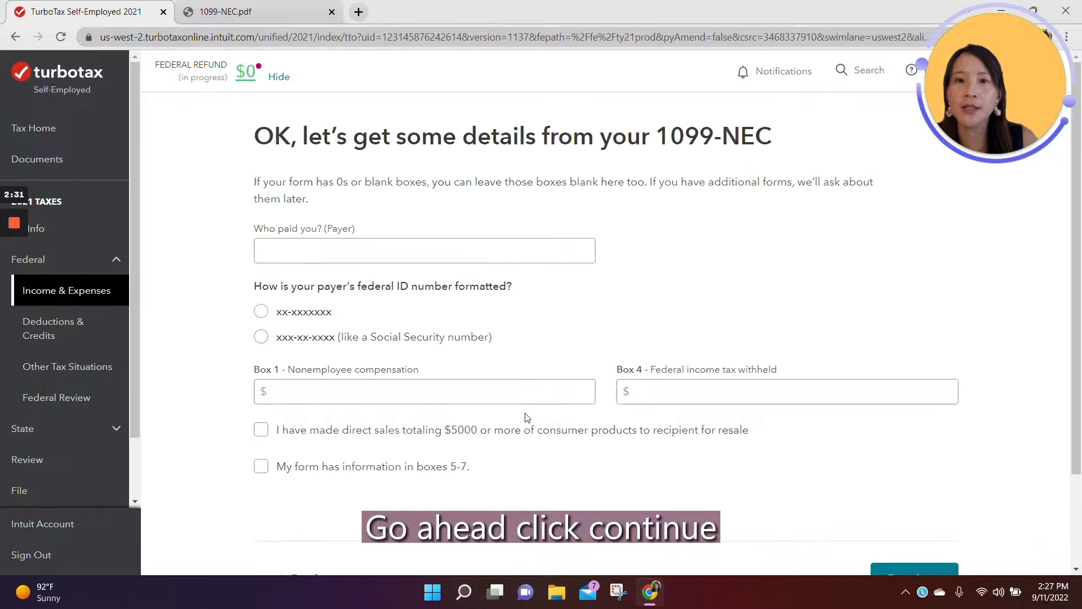
Step: Check the payer's name on 1099-NEC.pdf and enter Uber as the payer in the 1099-NEC details
{"action": "left_click", "coordinate": [406, 258]}
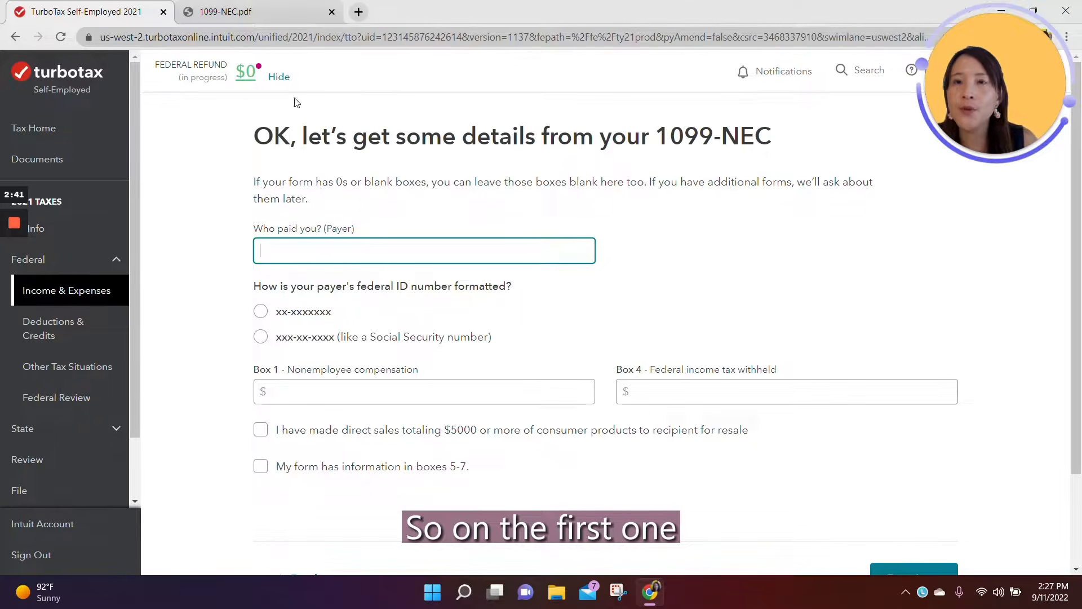
{"action": "left_click", "coordinate": [284, 16]}
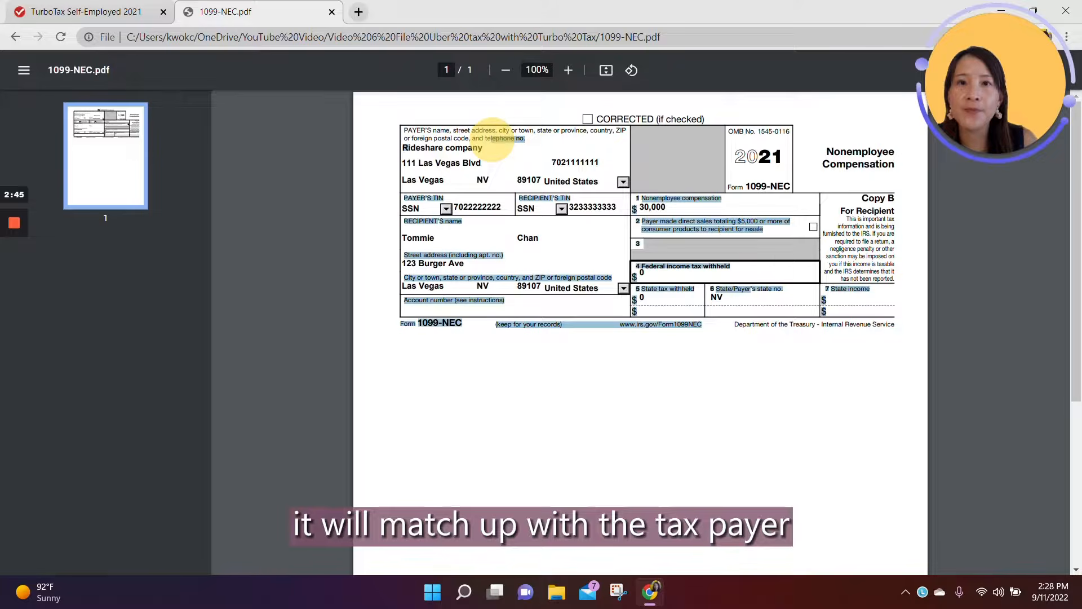
{"action": "left_click_drag", "start_coordinate": [404, 148], "coordinate": [488, 153]}
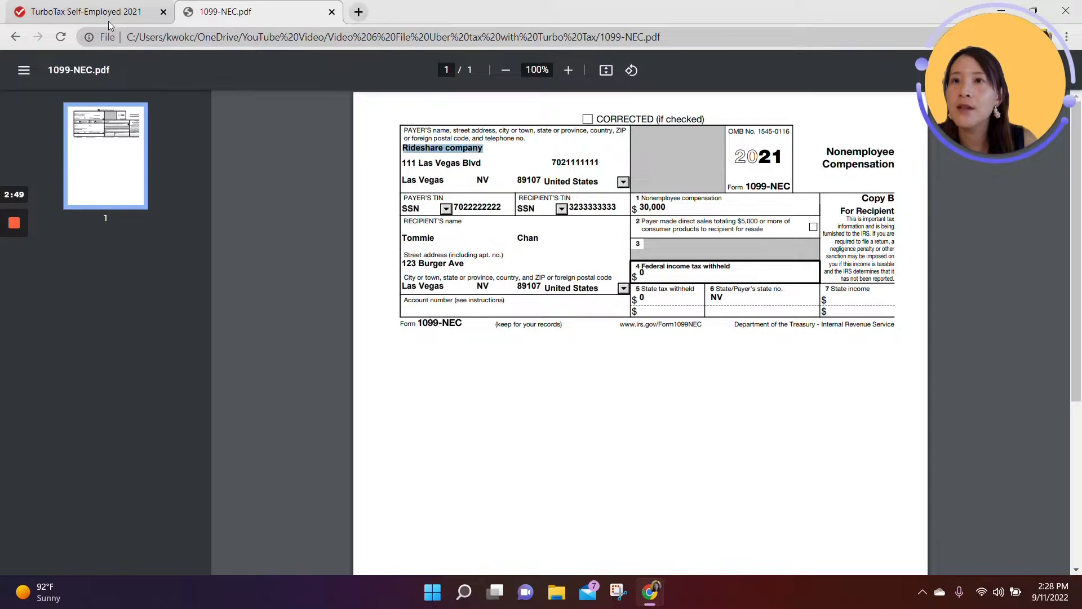
{"action": "left_click", "coordinate": [85, 11]}
{"action": "type", "text": "Uber"}
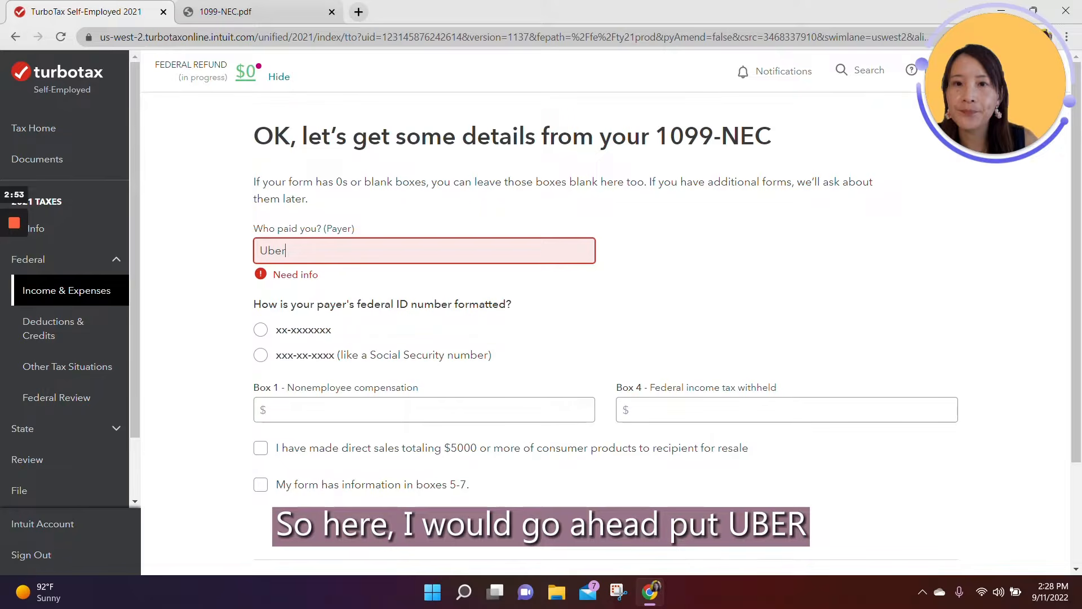
Step: Choose the xx-xxxxxxx federal ID format, consult the payer's TIN on 1099-NEC.pdf, and enter the payer's EIN
{"action": "left_click", "coordinate": [250, 332]}
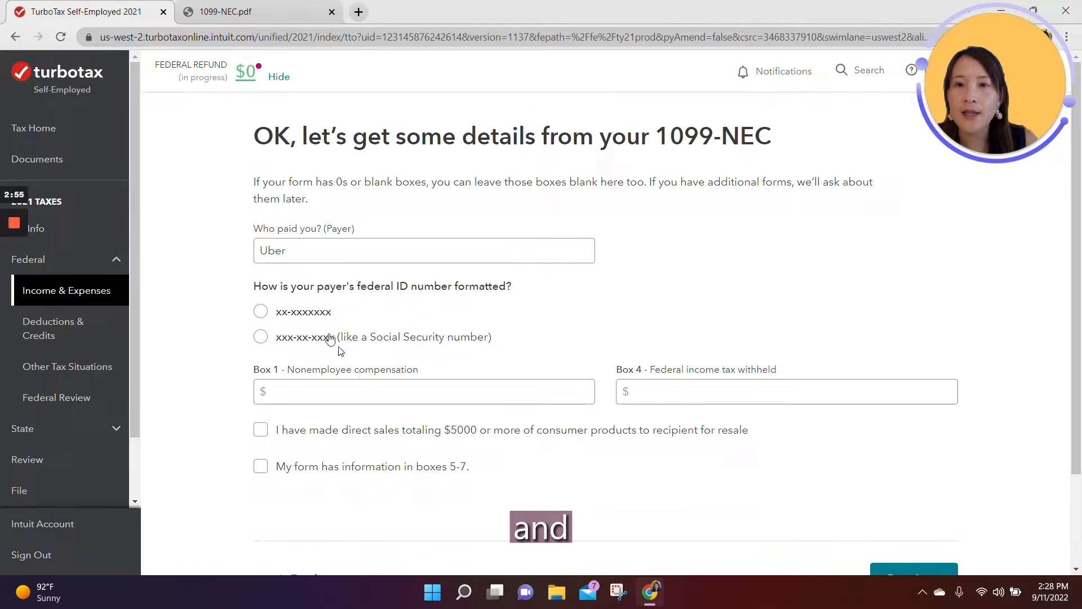
{"action": "left_click", "coordinate": [258, 310]}
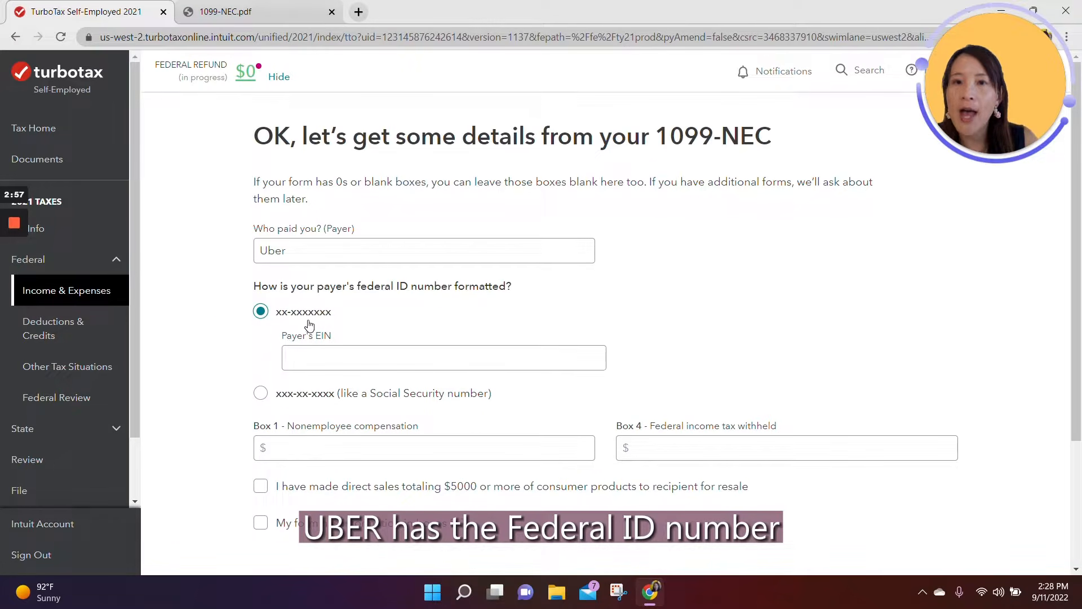
{"action": "left_click", "coordinate": [259, 12]}
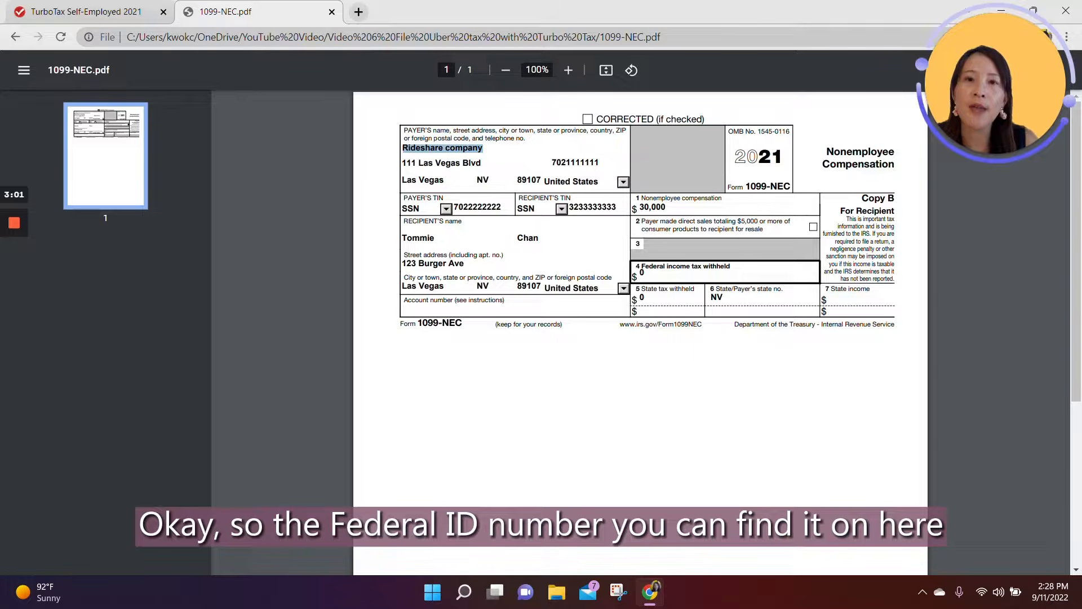
{"action": "left_click", "coordinate": [414, 208]}
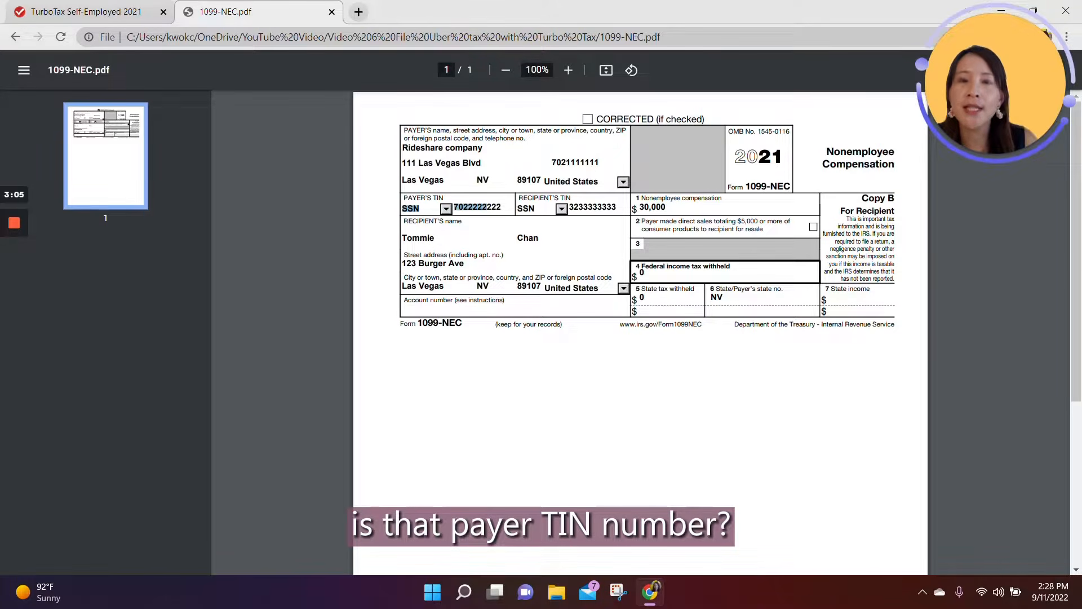
{"action": "left_click", "coordinate": [135, 11]}
{"action": "left_click", "coordinate": [354, 359]}
{"action": "type", "text": "70-22222222"}
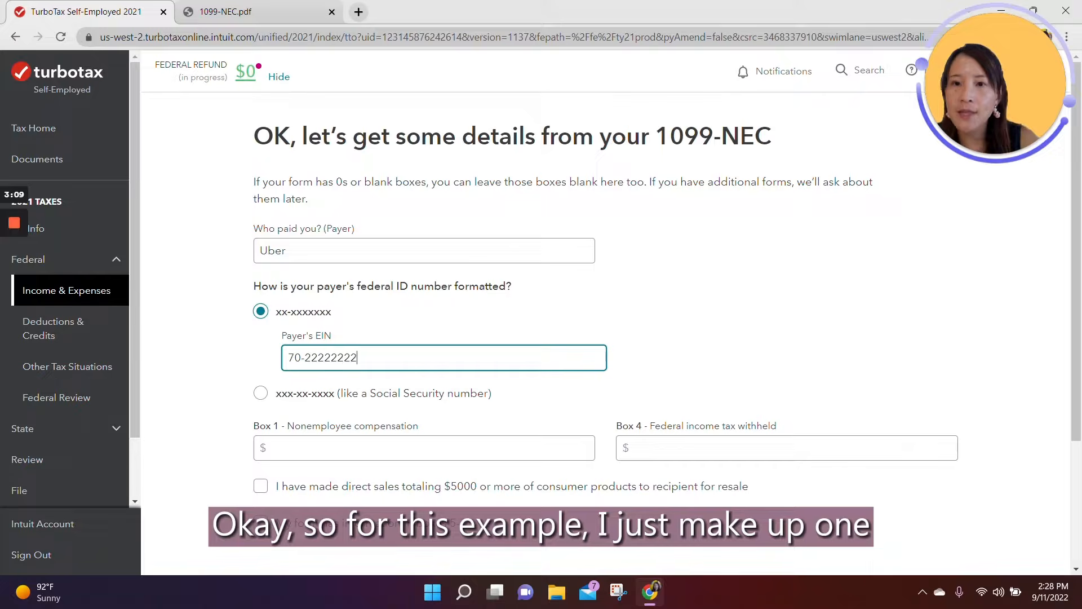
{"action": "key", "text": "BackSpace"}
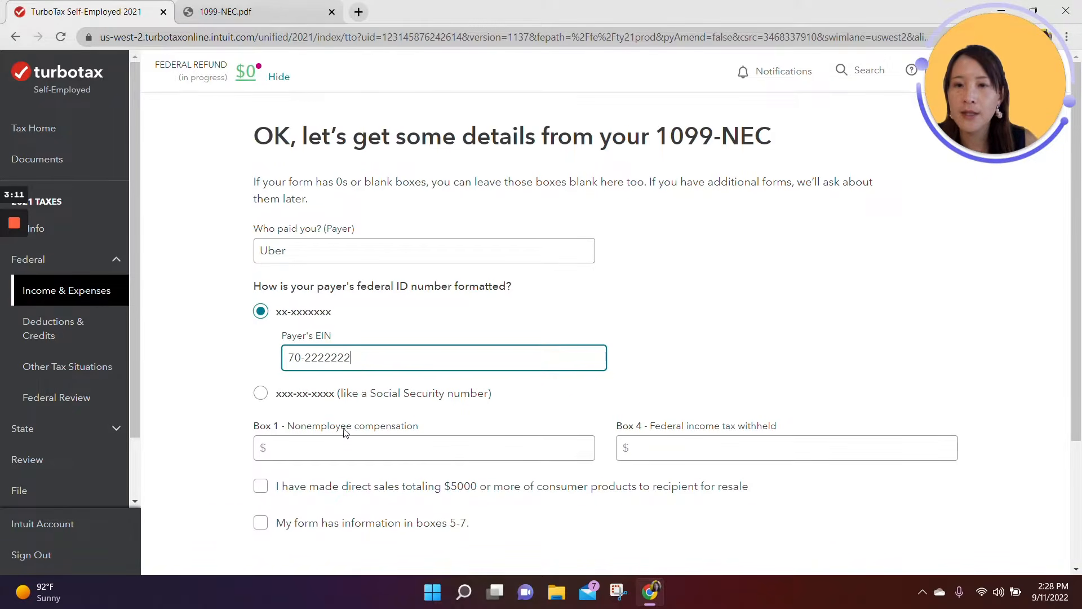
Step: Check Box 1 on 1099-NEC.pdf and enter $30,000 as the nonemployee compensation
{"action": "left_click", "coordinate": [347, 448]}
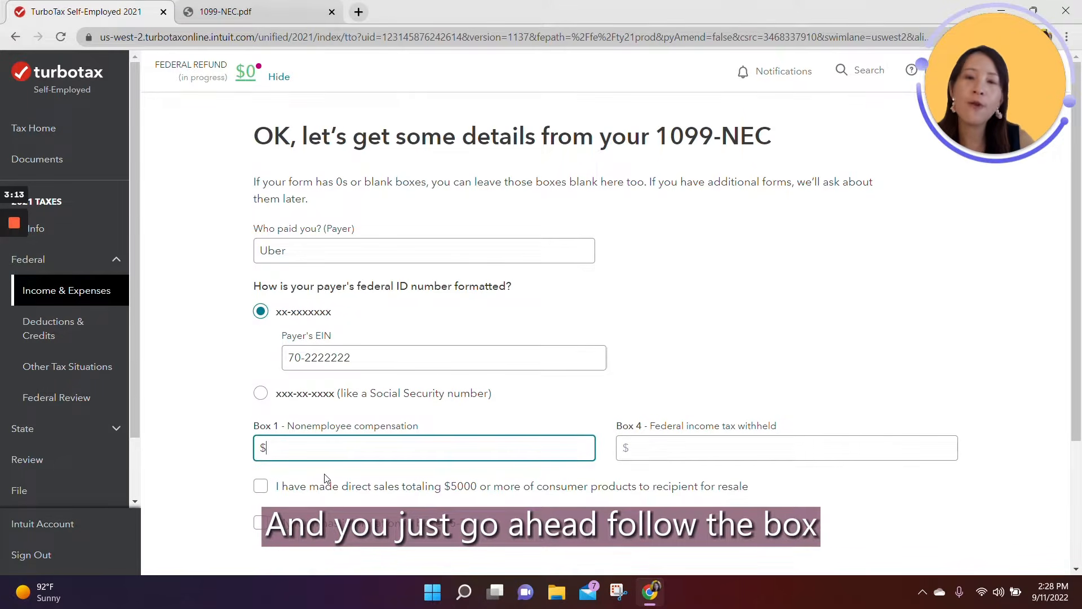
{"action": "left_click", "coordinate": [222, 14]}
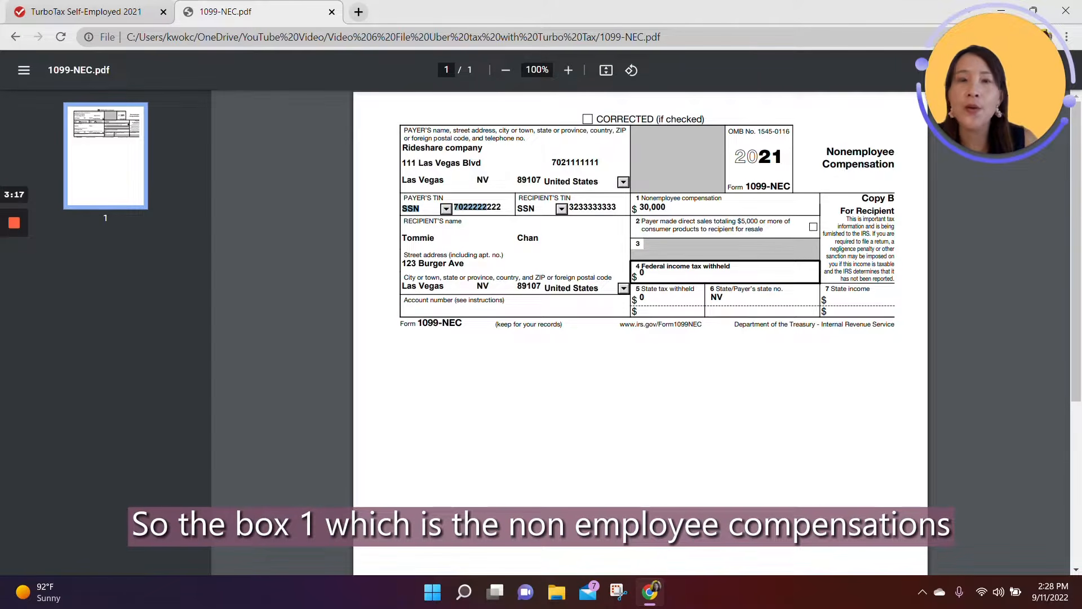
{"action": "left_click_drag", "start_coordinate": [641, 197], "coordinate": [722, 222]}
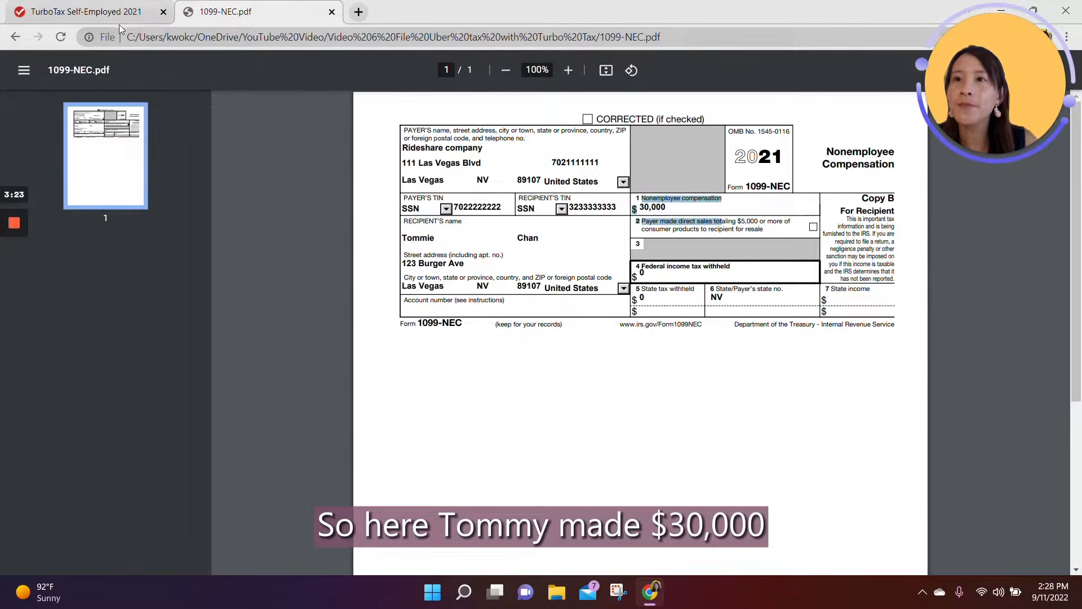
{"action": "mouse_move", "coordinate": [115, 19]}
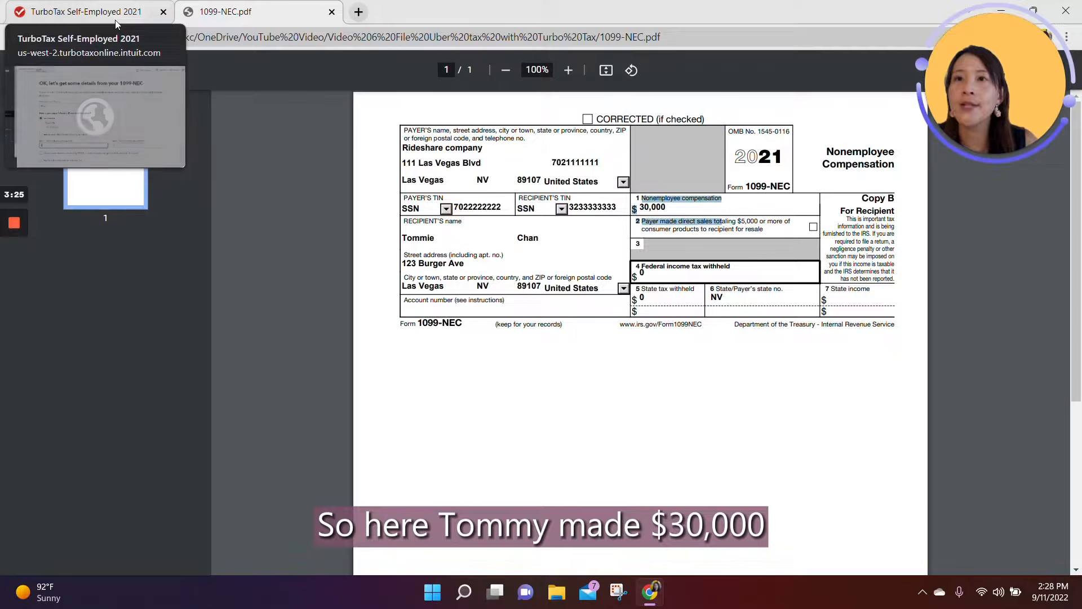
{"action": "left_click", "coordinate": [115, 19]}
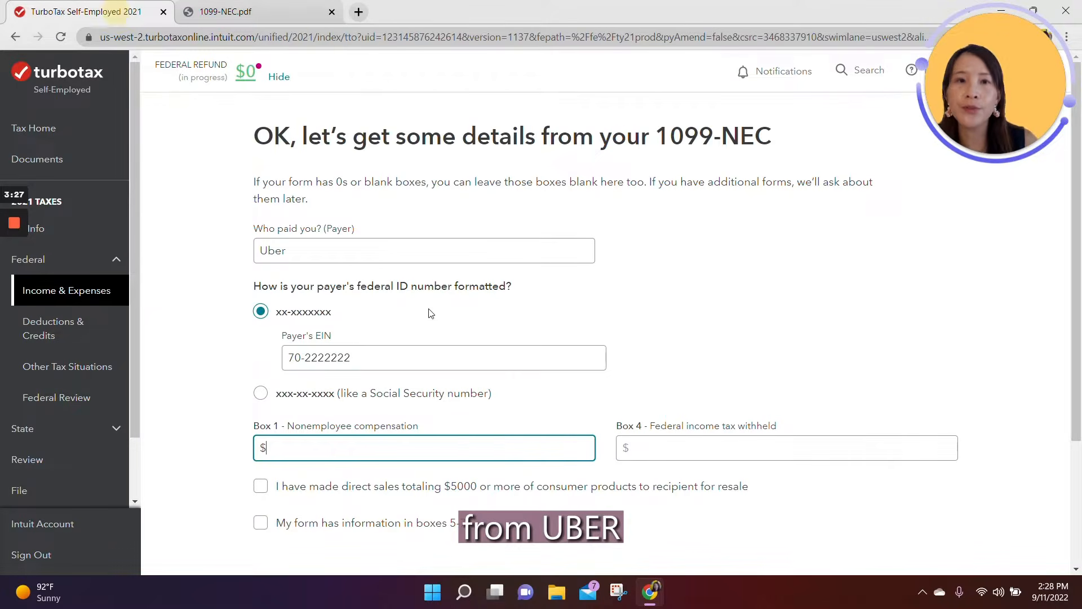
{"action": "type", "text": "30,00"}
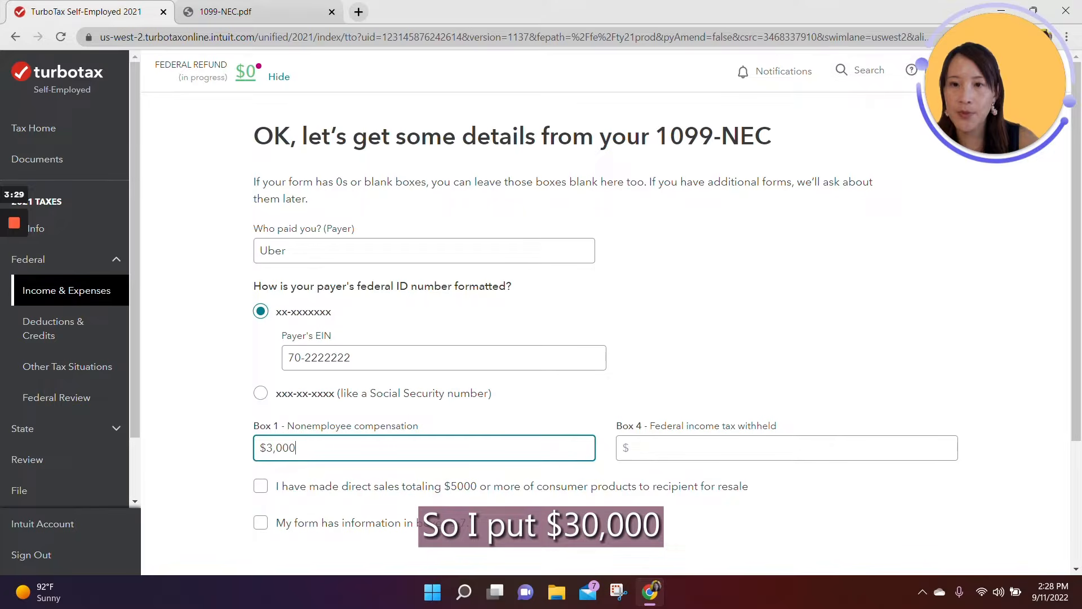
{"action": "type", "text": "0"}
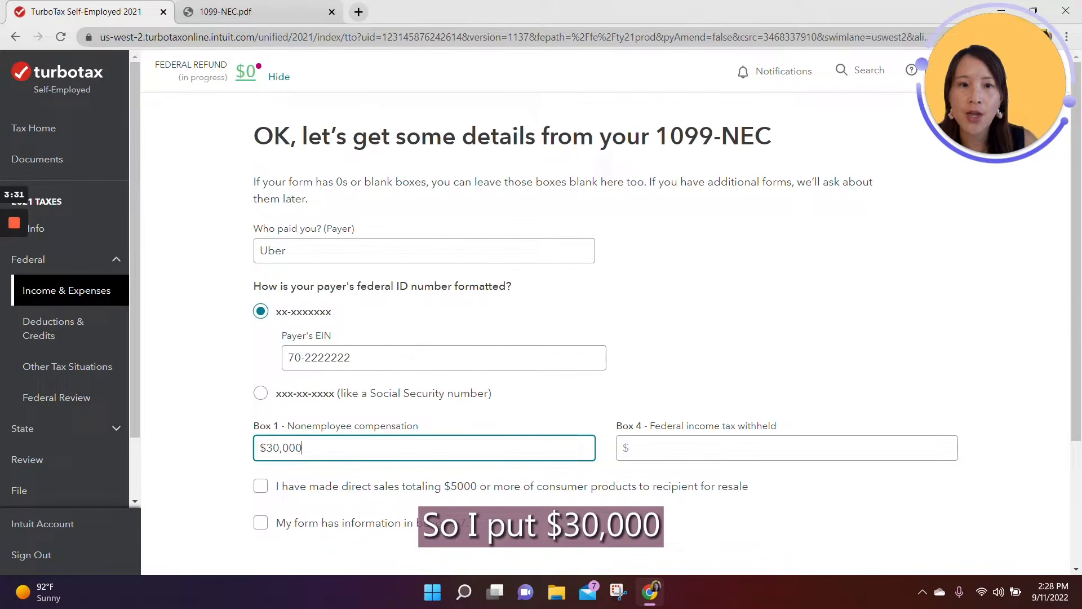
Step: Check Box 4 on 1099-NEC.pdf, enter $0 as federal income tax withheld, and submit the 1099-NEC details
{"action": "left_click", "coordinate": [685, 448]}
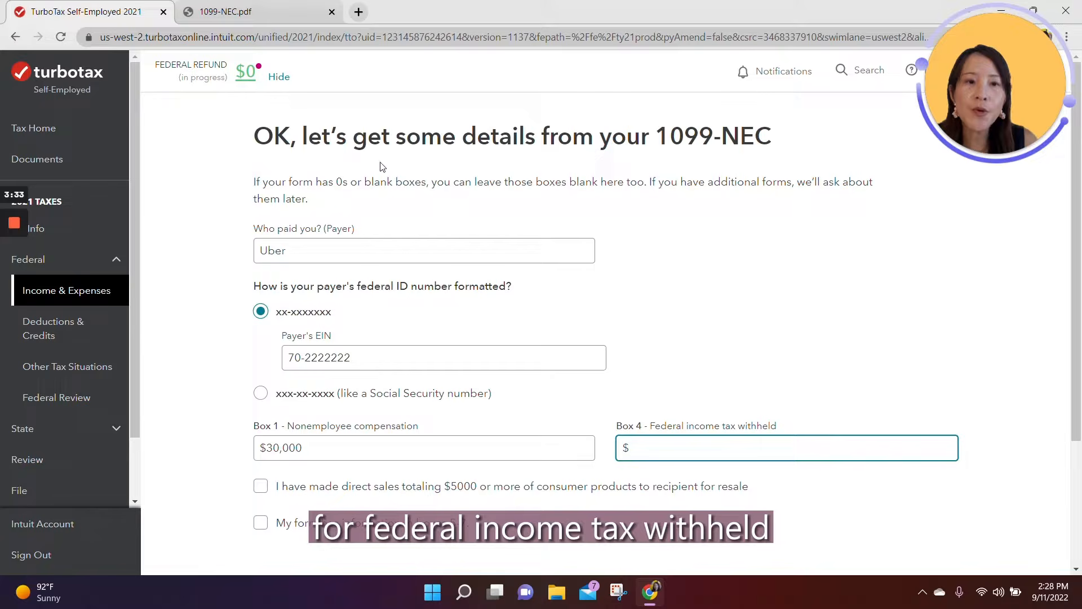
{"action": "left_click", "coordinate": [259, 11]}
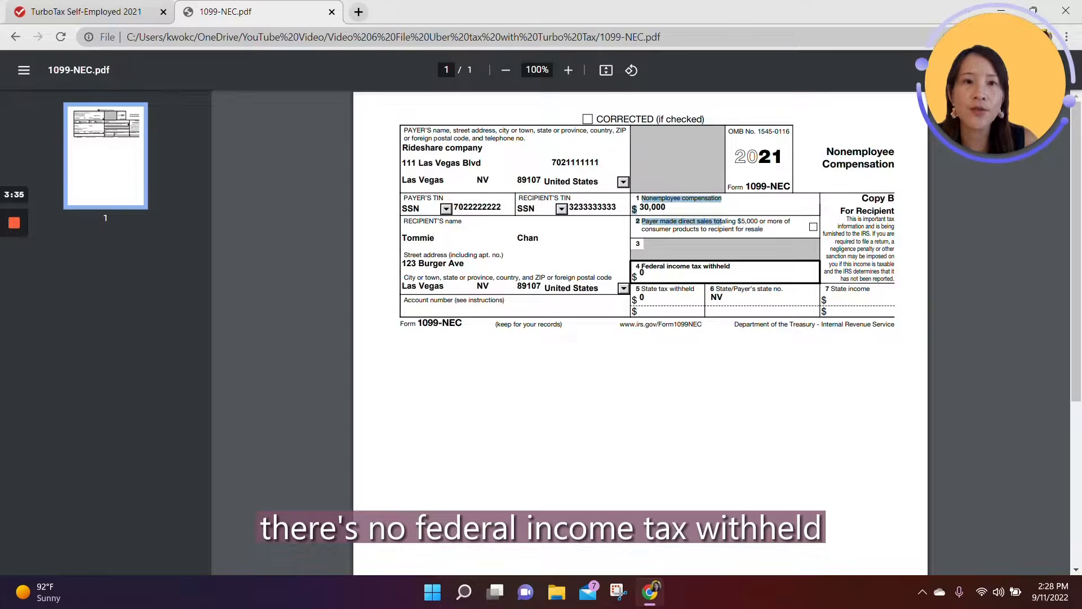
{"action": "left_click_drag", "start_coordinate": [666, 268], "coordinate": [730, 267]}
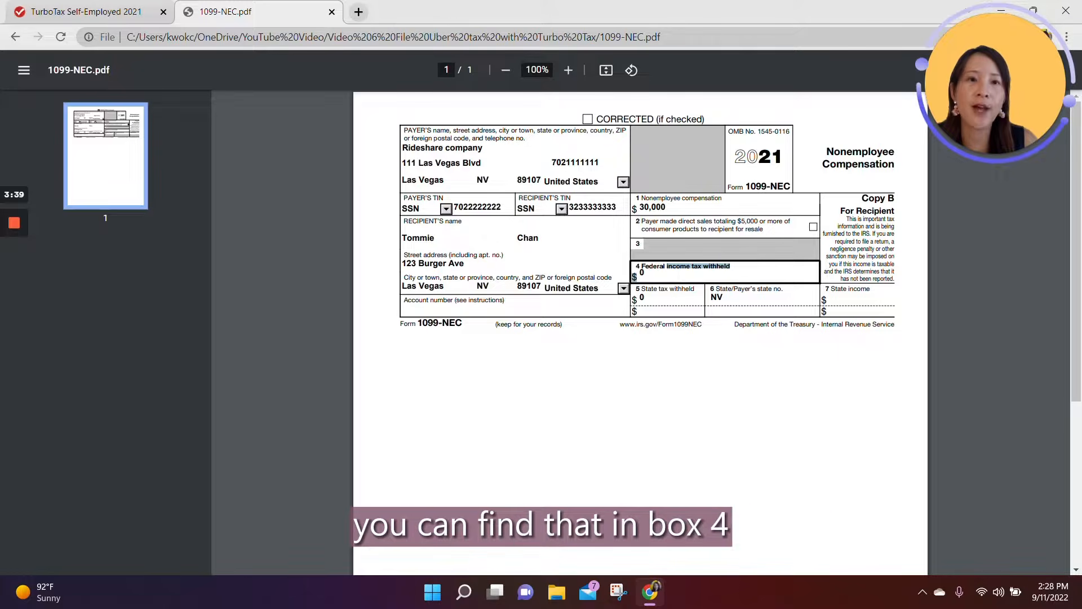
{"action": "left_click", "coordinate": [130, 12]}
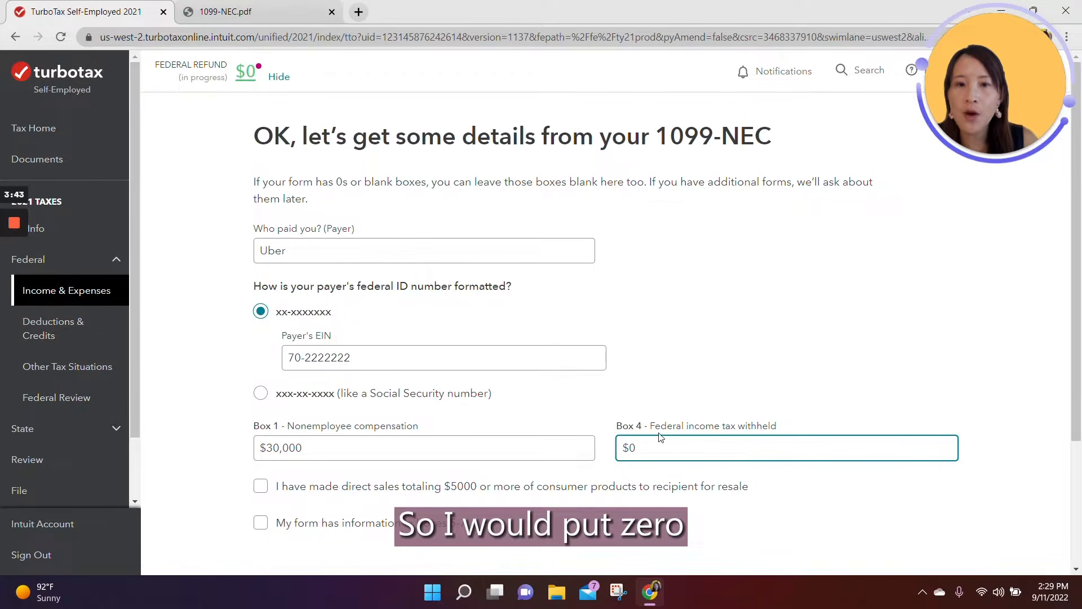
{"action": "scroll", "coordinate": [676, 429], "scroll_direction": "down", "scroll_amount": 3}
{"action": "left_click", "coordinate": [921, 464]}
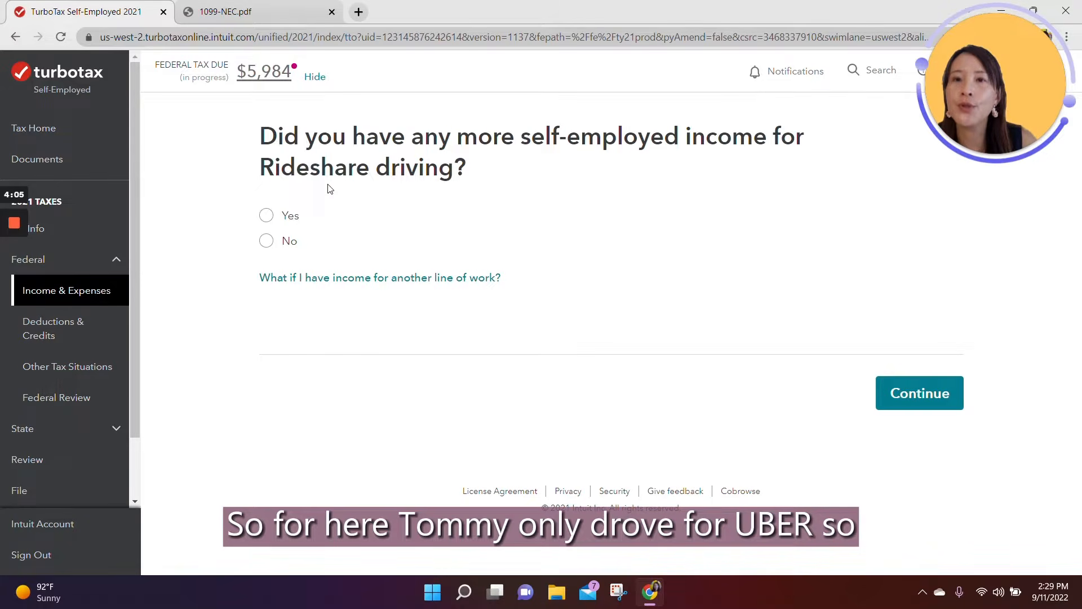
Step: Answer No to having more self-employed income for Rideshare driving and proceed to the preselected expense categories
{"action": "left_click", "coordinate": [266, 242]}
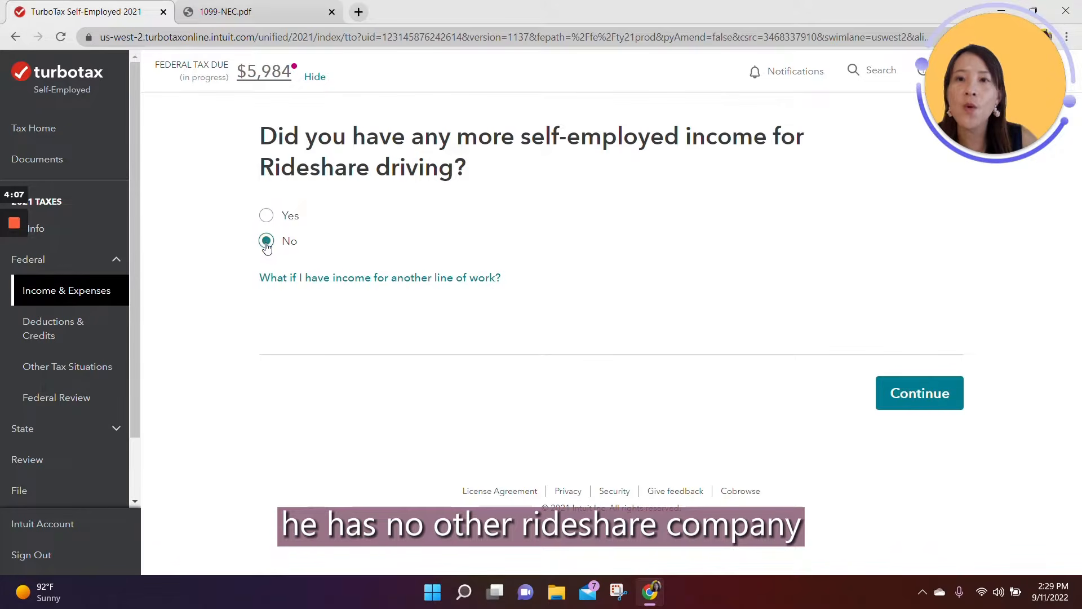
{"action": "left_click", "coordinate": [947, 399]}
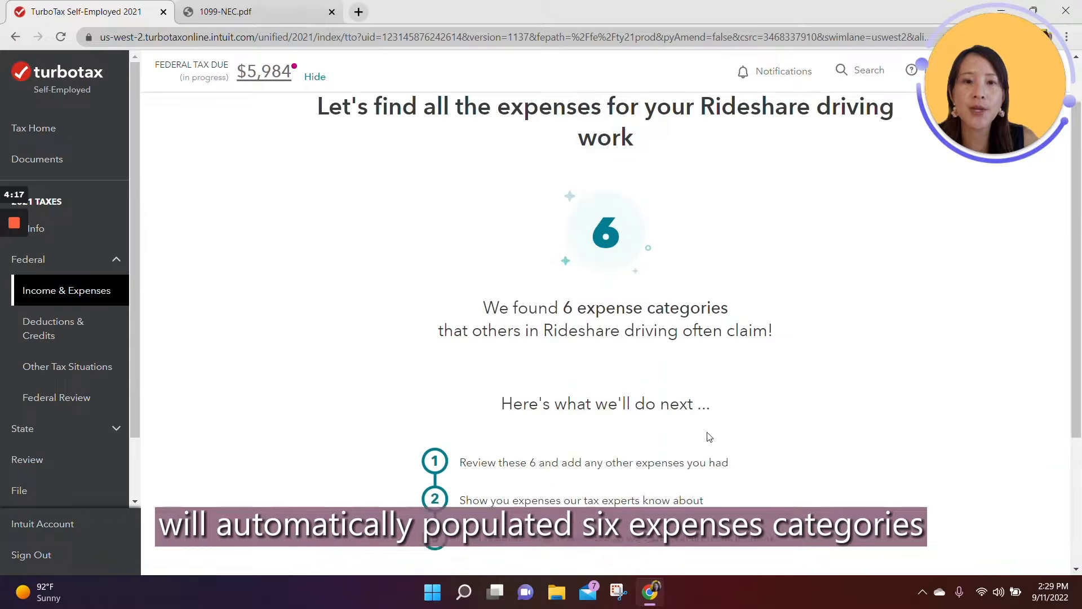
{"action": "scroll", "coordinate": [707, 438], "scroll_direction": "down", "scroll_amount": 3}
{"action": "left_click", "coordinate": [875, 460]}
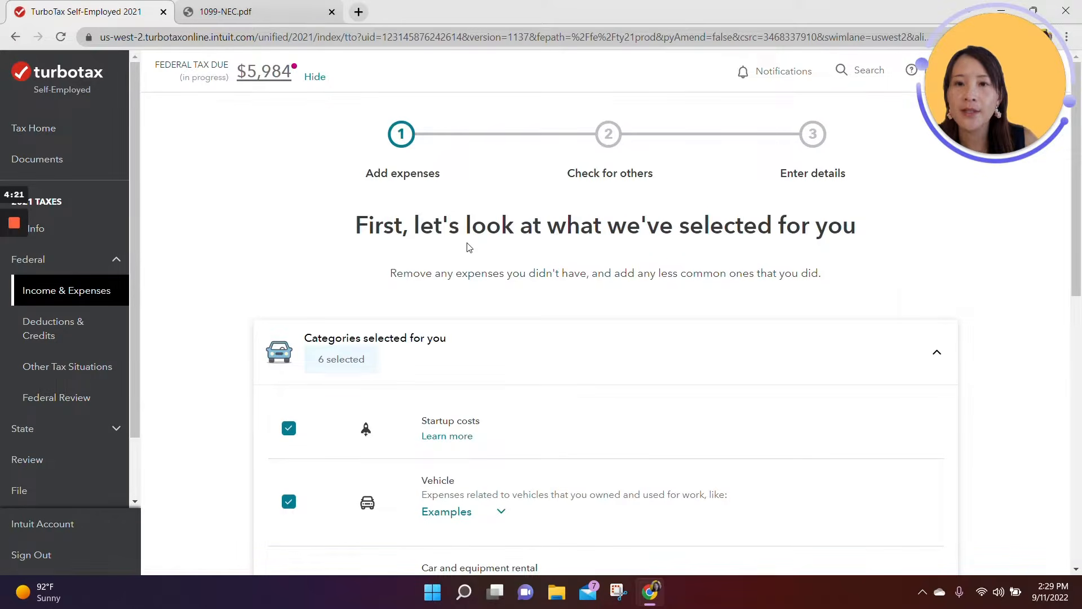
Step: Remove Startup costs from the selected expense categories, keep the other five, and continue to the check for missed expenses
{"action": "scroll", "coordinate": [468, 248], "scroll_direction": "down", "scroll_amount": 3}
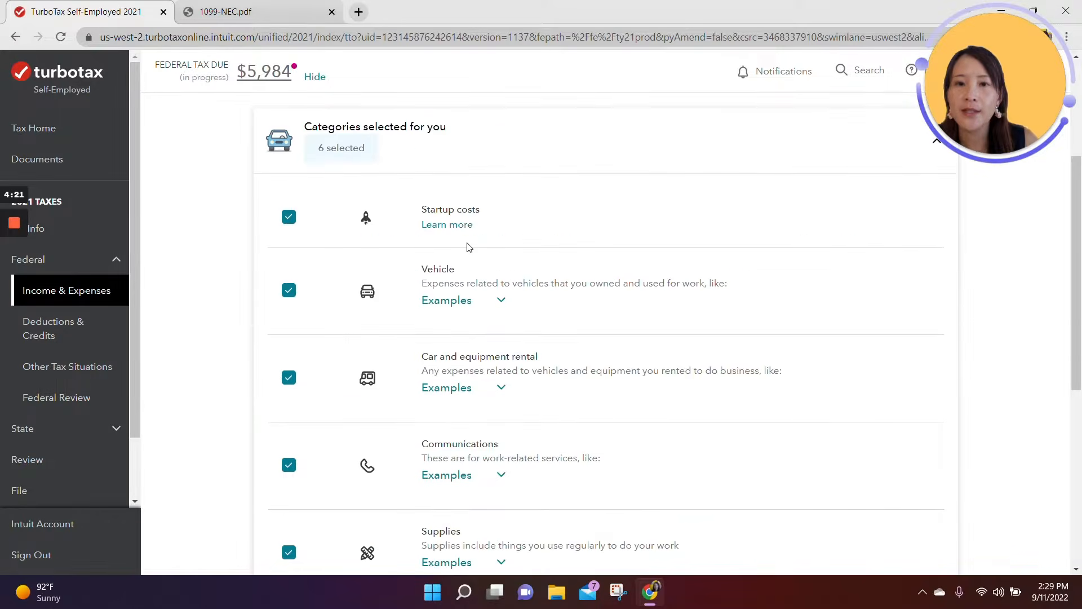
{"action": "left_click", "coordinate": [288, 216]}
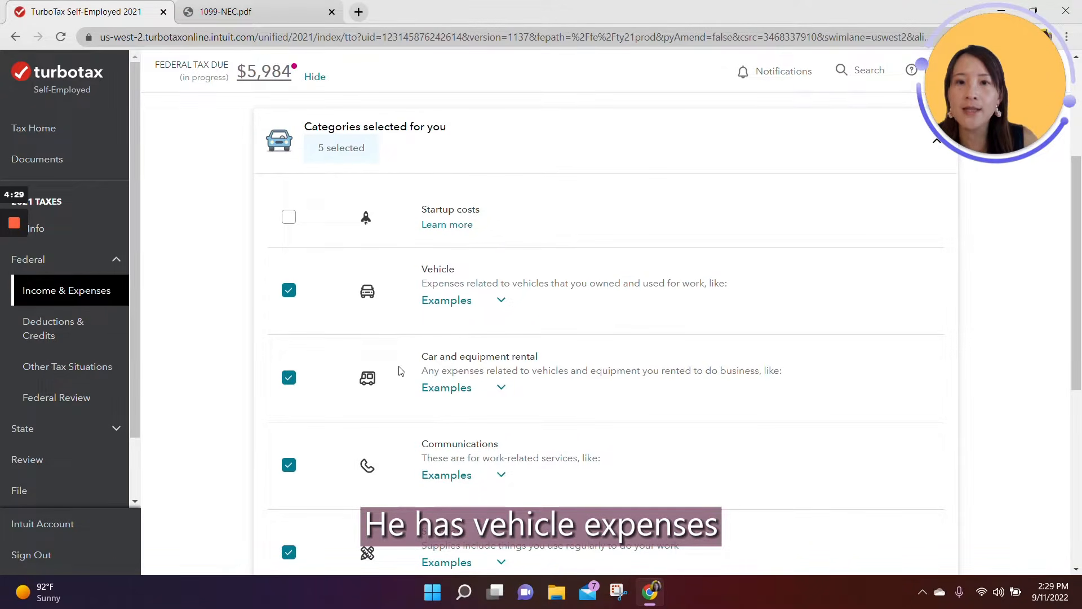
{"action": "scroll", "coordinate": [403, 371], "scroll_direction": "down", "scroll_amount": 3}
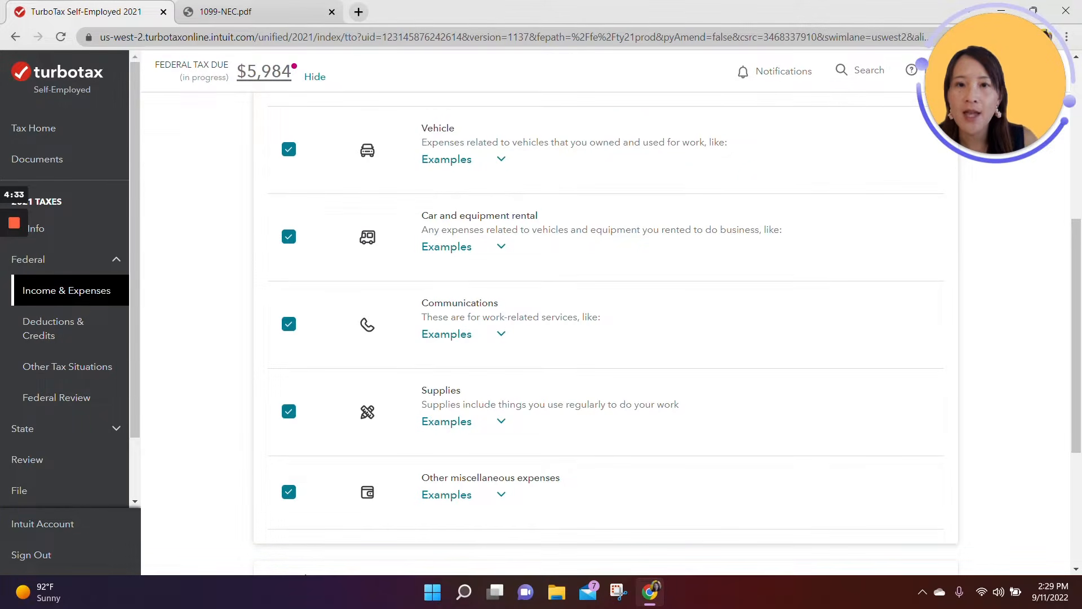
{"action": "scroll", "coordinate": [468, 432], "scroll_direction": "down", "scroll_amount": 3}
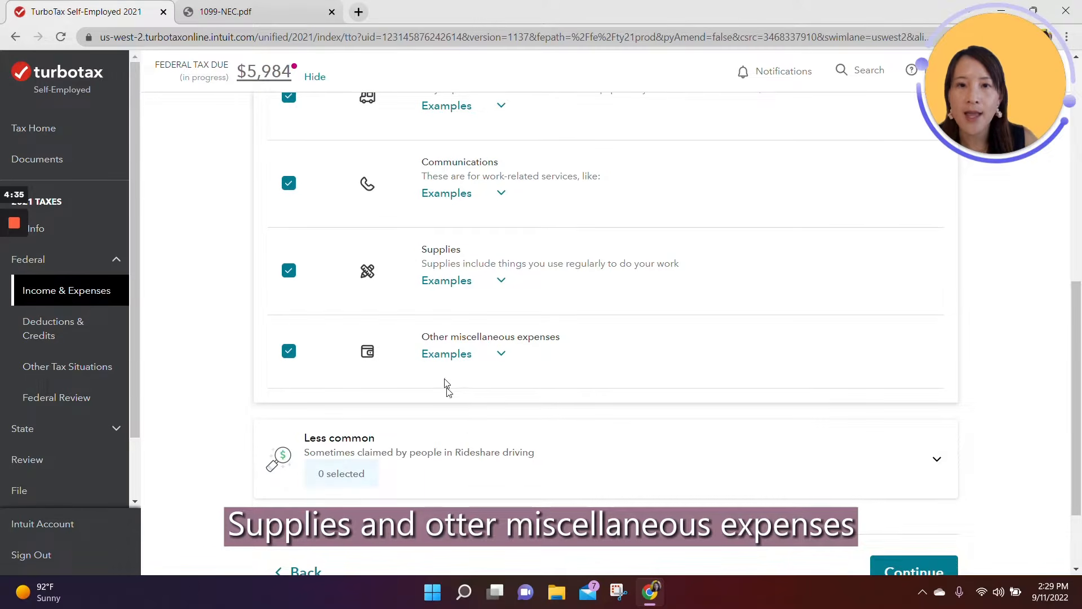
{"action": "scroll", "coordinate": [591, 400], "scroll_direction": "down", "scroll_amount": 2}
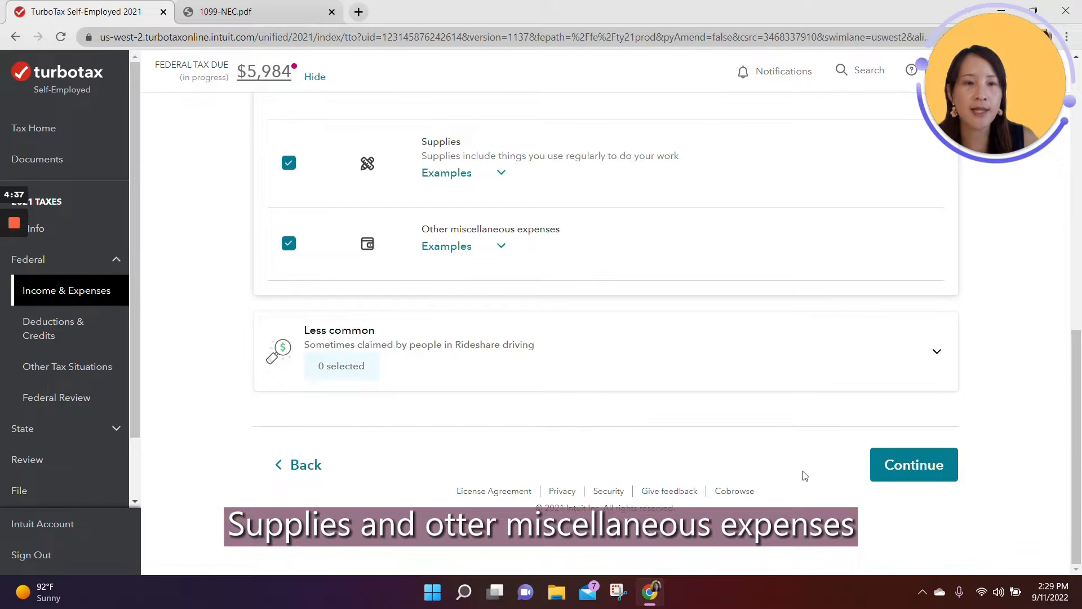
{"action": "left_click", "coordinate": [920, 480]}
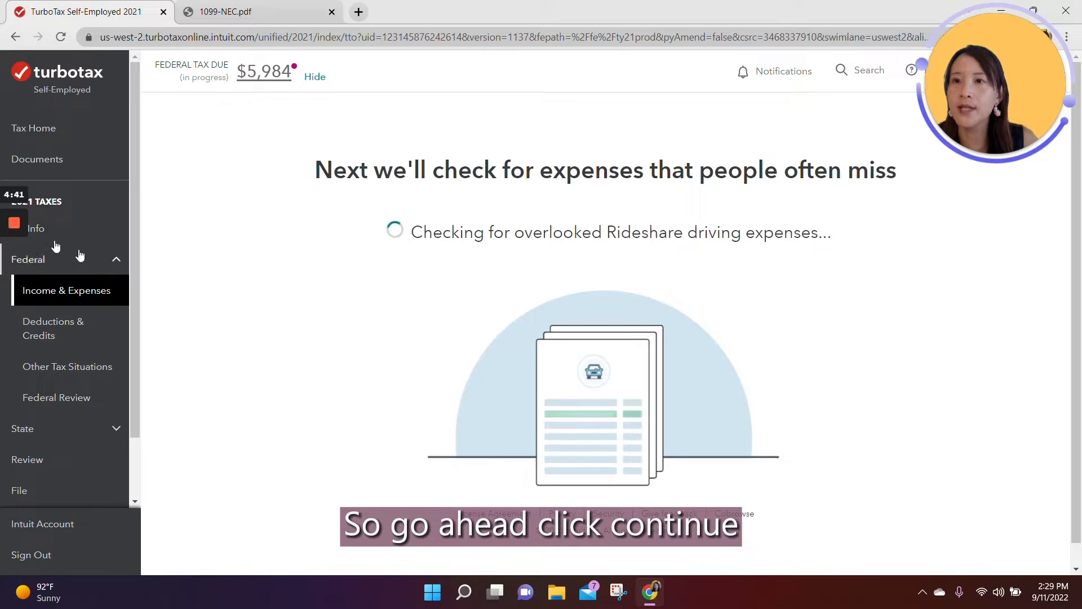
Step: Answer No to startup costs, business promotion spending, and major work purchases, and continue to the expense details
{"action": "mouse_move", "coordinate": [22, 234]}
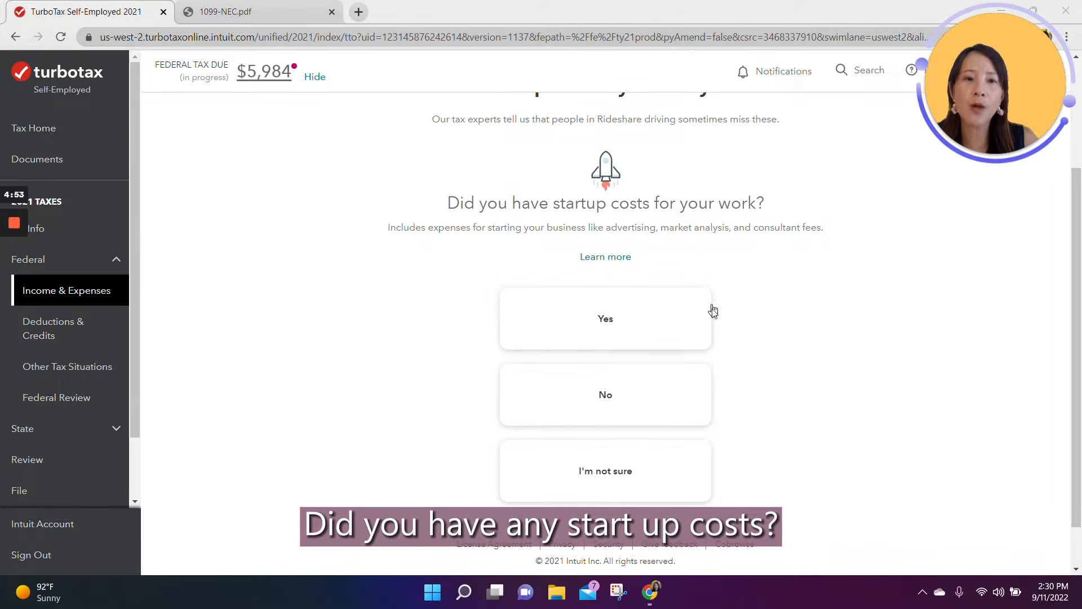
{"action": "left_click", "coordinate": [632, 395]}
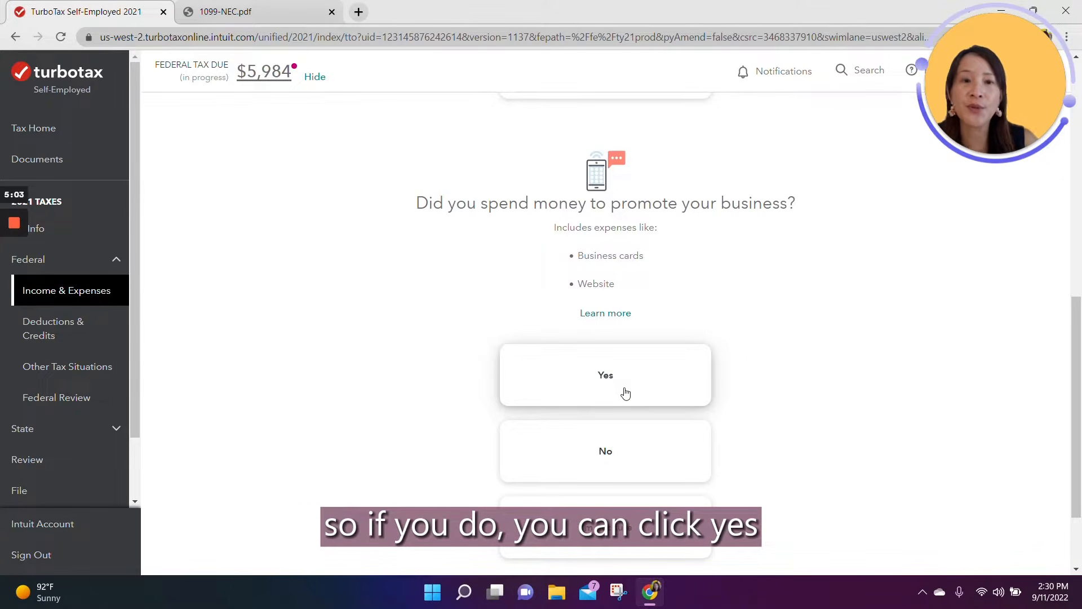
{"action": "left_click", "coordinate": [598, 445]}
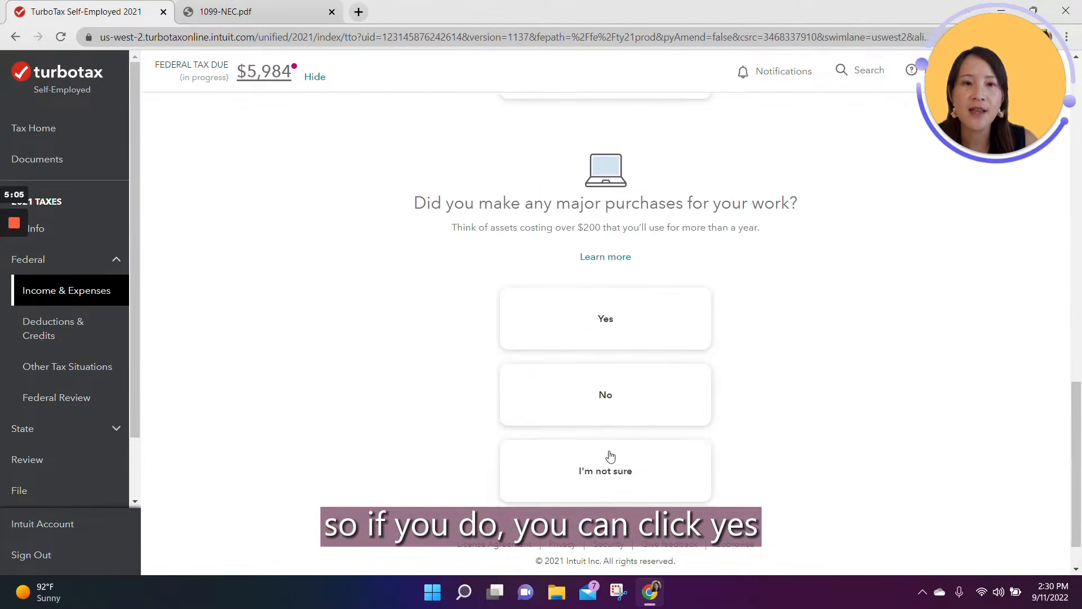
{"action": "left_click", "coordinate": [608, 390]}
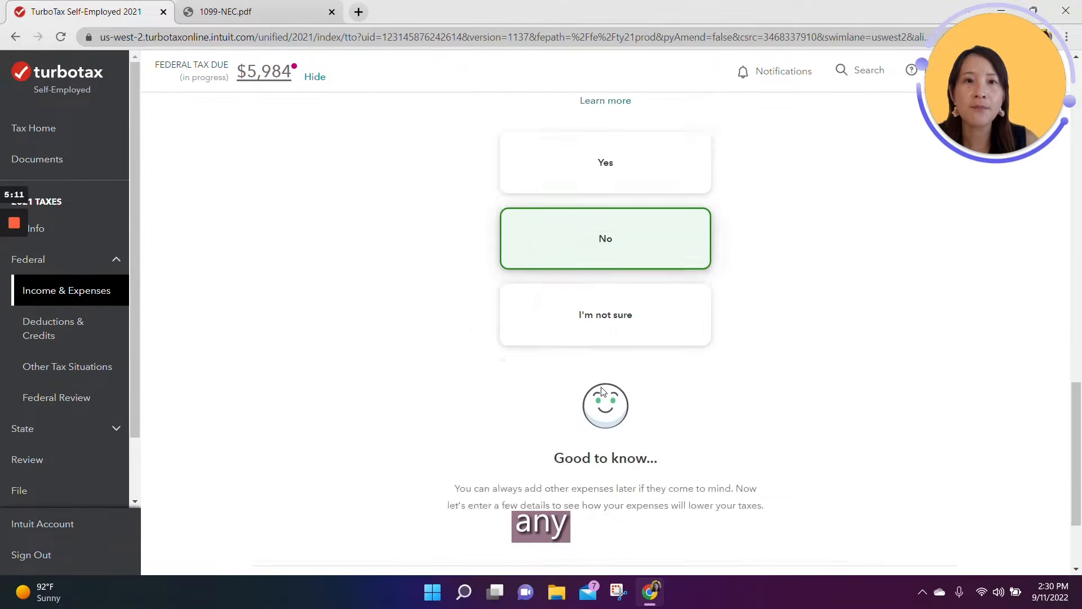
{"action": "left_click", "coordinate": [900, 478]}
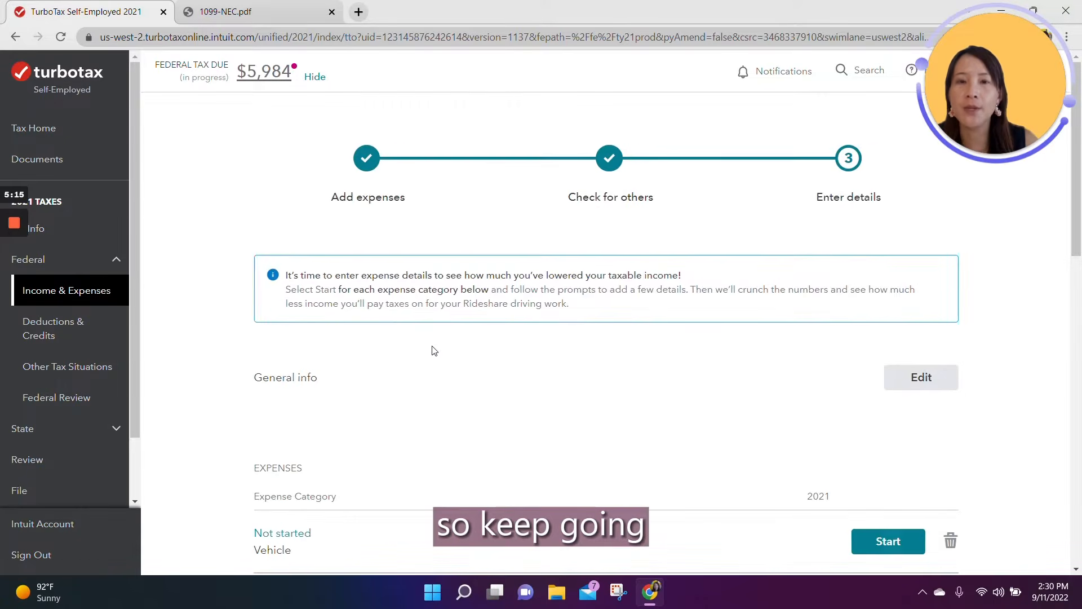
Step: Start the Vehicle expense category and answer Yes to using a car or truck for Rideshare driving work
{"action": "scroll", "coordinate": [437, 363], "scroll_direction": "down", "scroll_amount": 6}
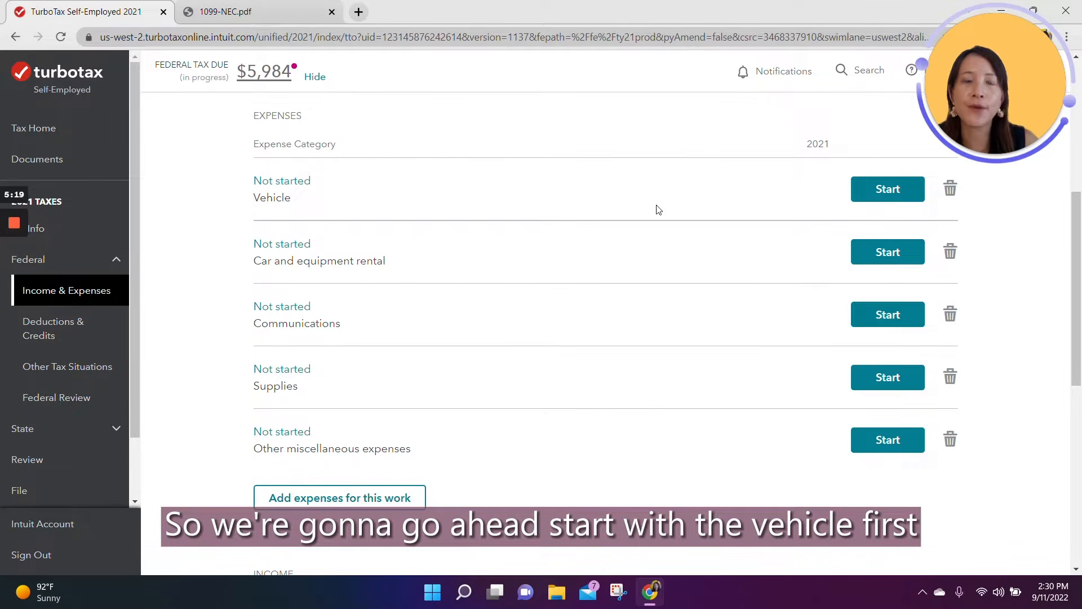
{"action": "left_click", "coordinate": [861, 190]}
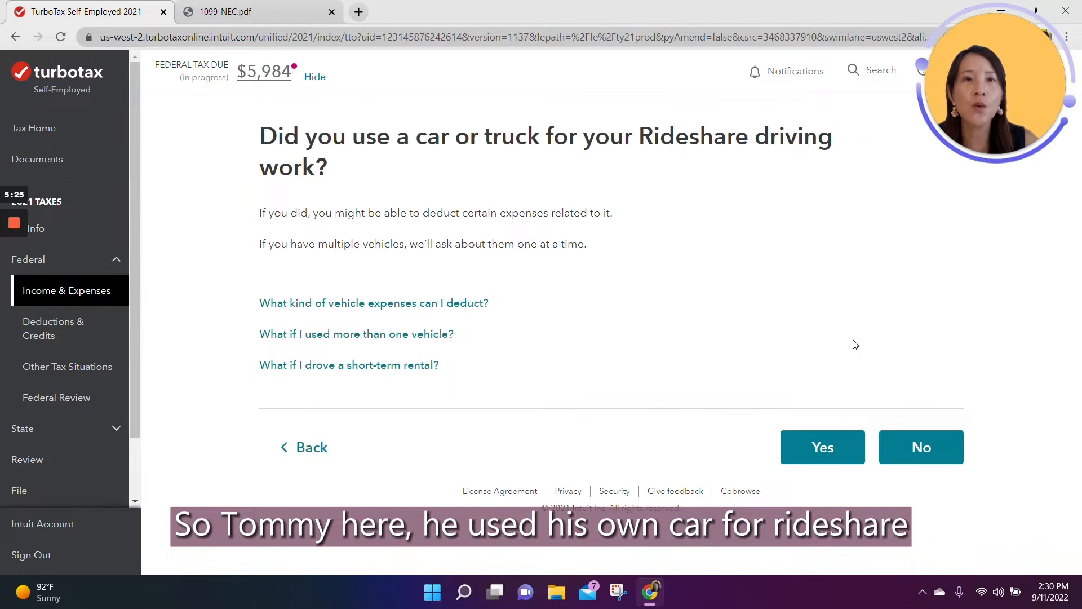
{"action": "left_click", "coordinate": [847, 446]}
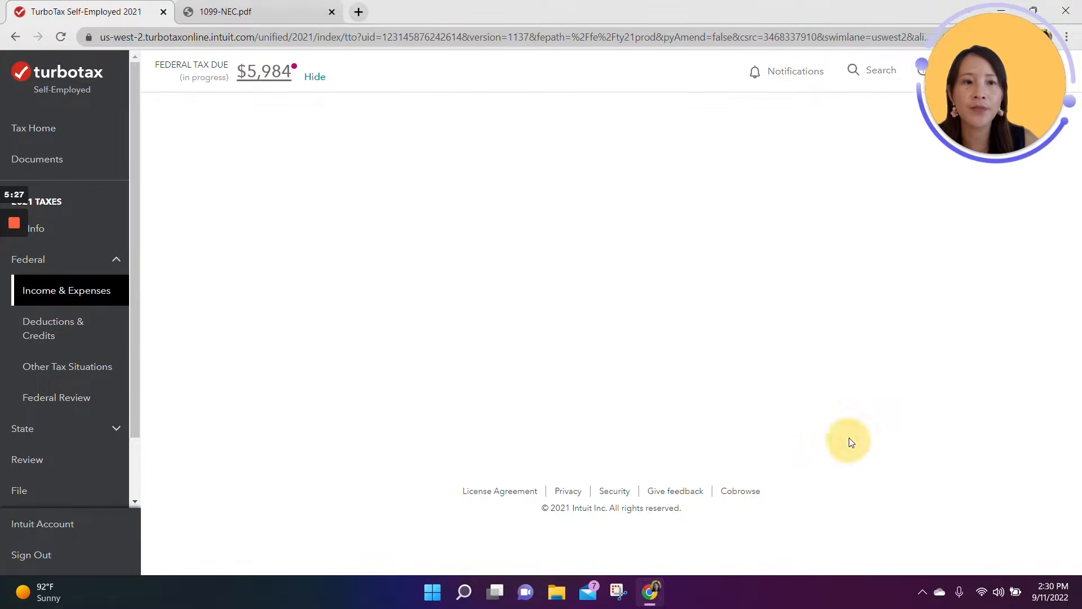
Step: Describe the work vehicle as a Honda Accord, type Auto under 6,000 lbs, with work use starting on January 1, and continue
{"action": "left_click", "coordinate": [421, 204]}
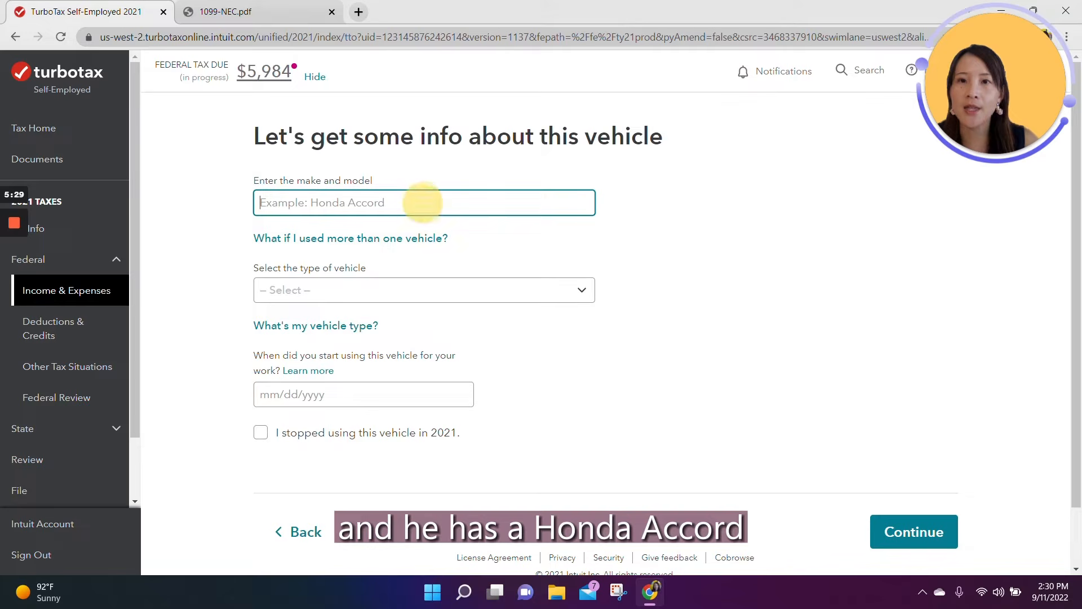
{"action": "type", "text": "Honda A"}
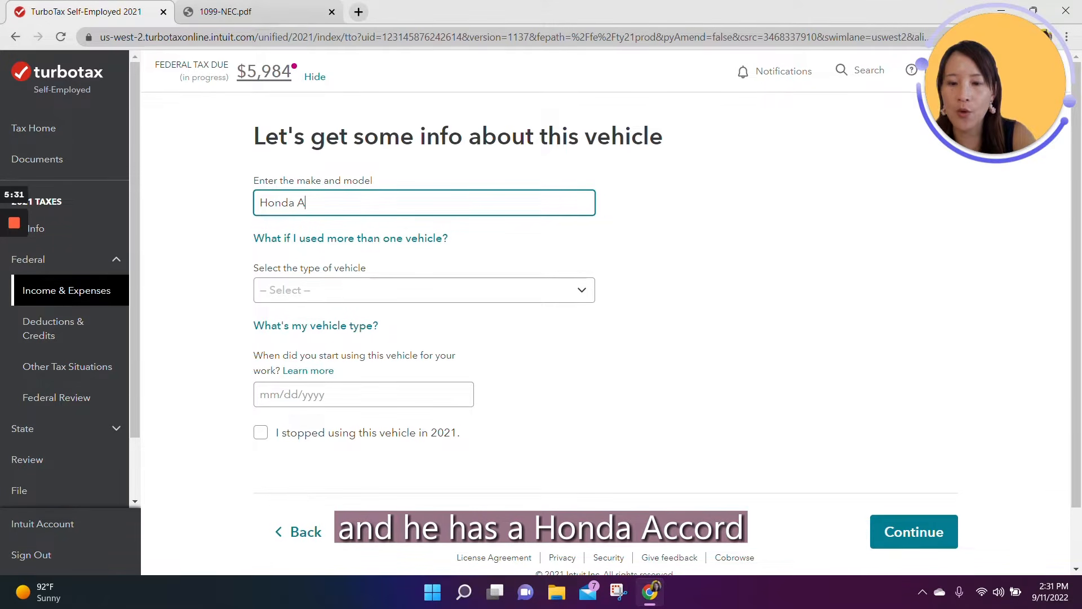
{"action": "type", "text": "ccord"}
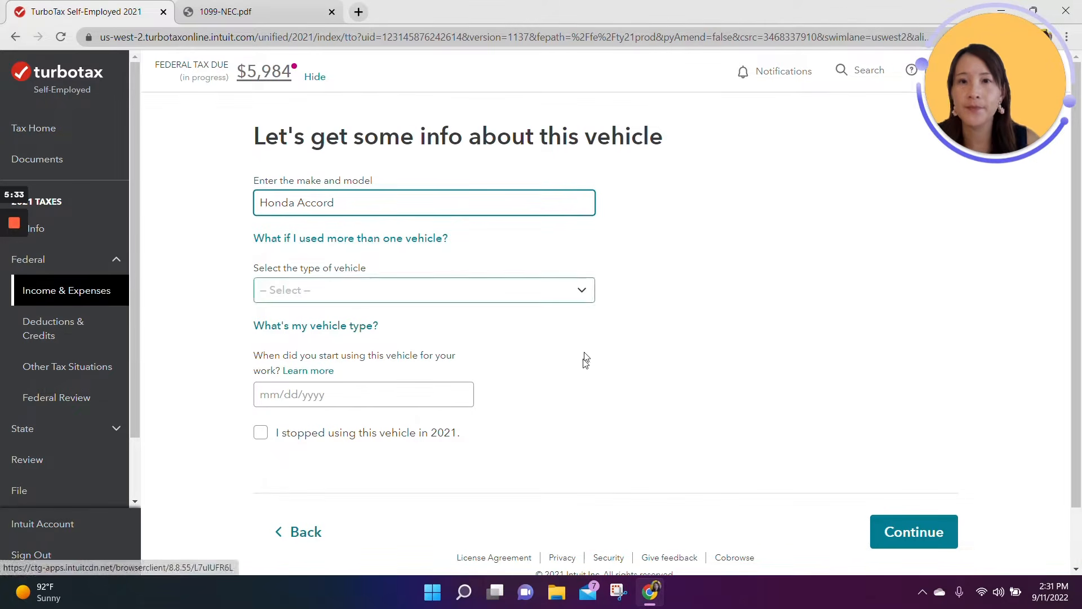
{"action": "left_click", "coordinate": [512, 290]}
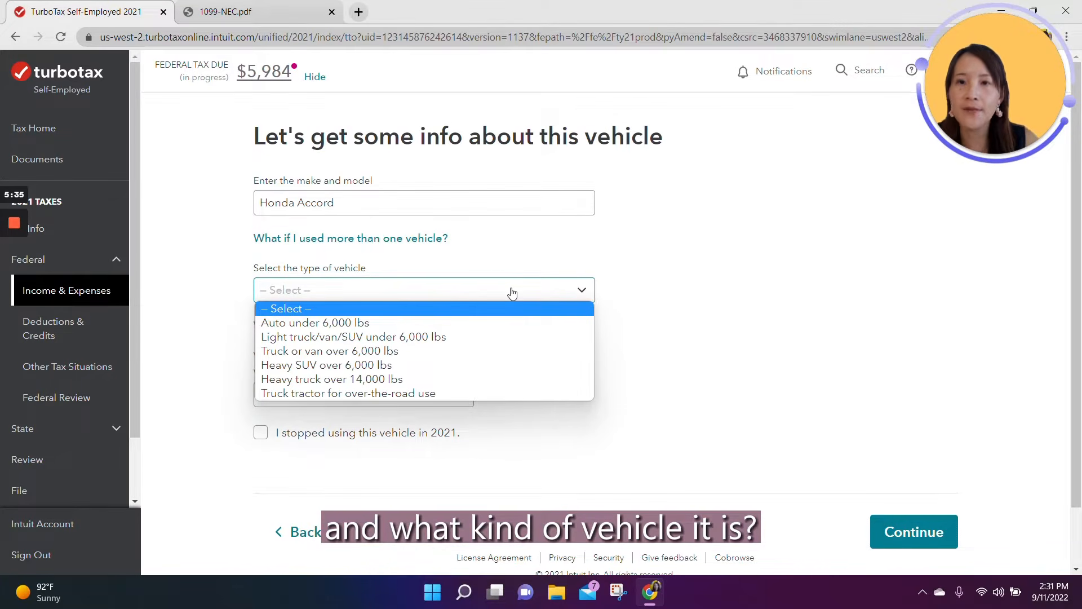
{"action": "left_click", "coordinate": [346, 323]}
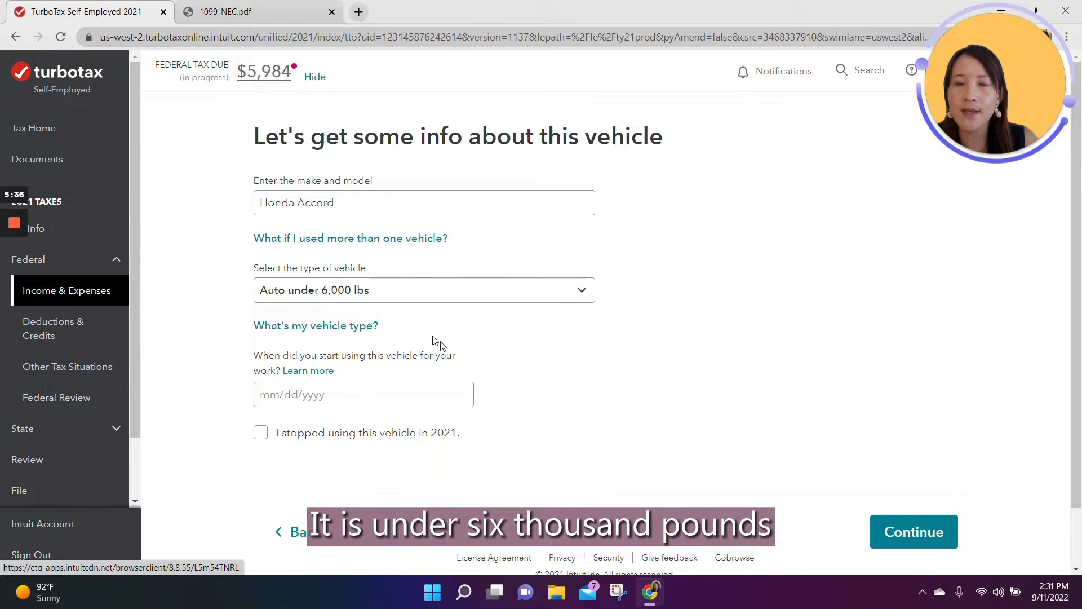
{"action": "left_click", "coordinate": [262, 394]}
{"action": "type", "text": "01"}
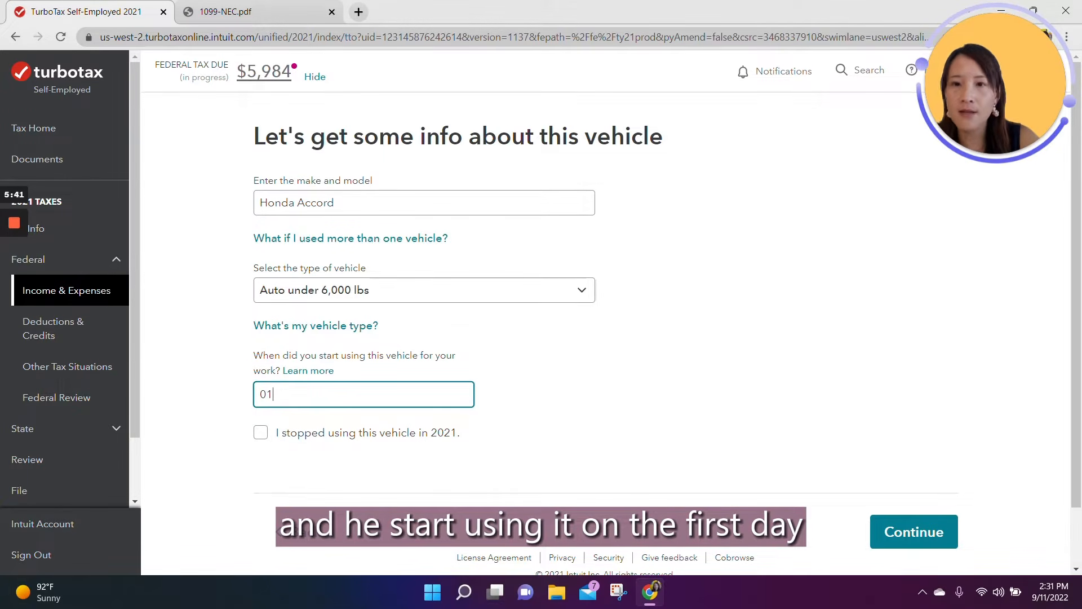
{"action": "type", "text": "/01/202"}
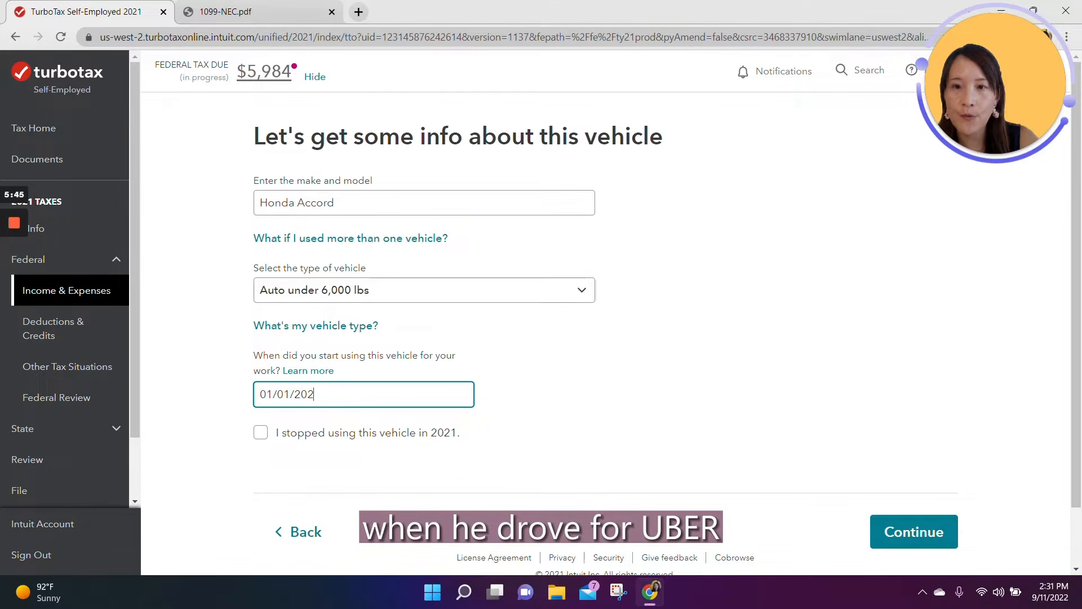
{"action": "left_click", "coordinate": [931, 537]}
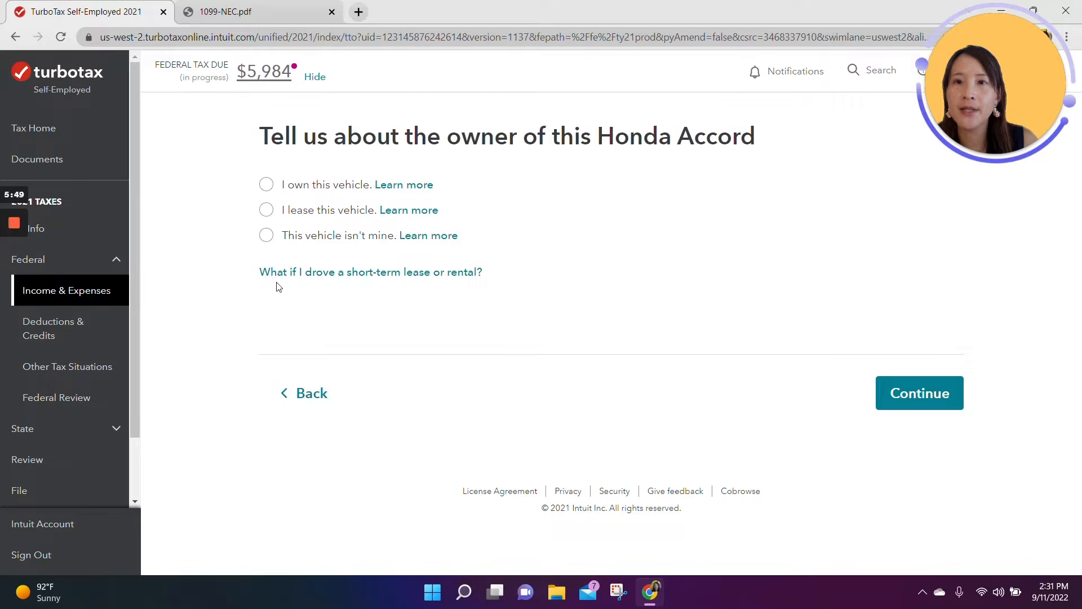
Step: Declare the Honda Accord as owned and available for personal use, with no other vehicle available for personal use
{"action": "left_click", "coordinate": [266, 184]}
{"action": "left_click", "coordinate": [884, 392]}
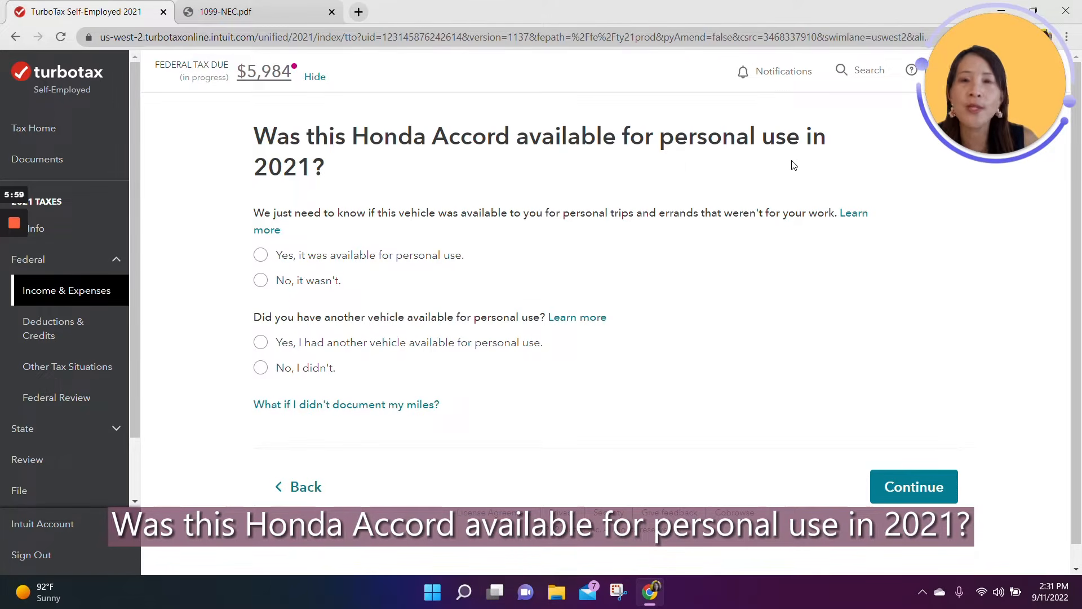
{"action": "left_click", "coordinate": [261, 254]}
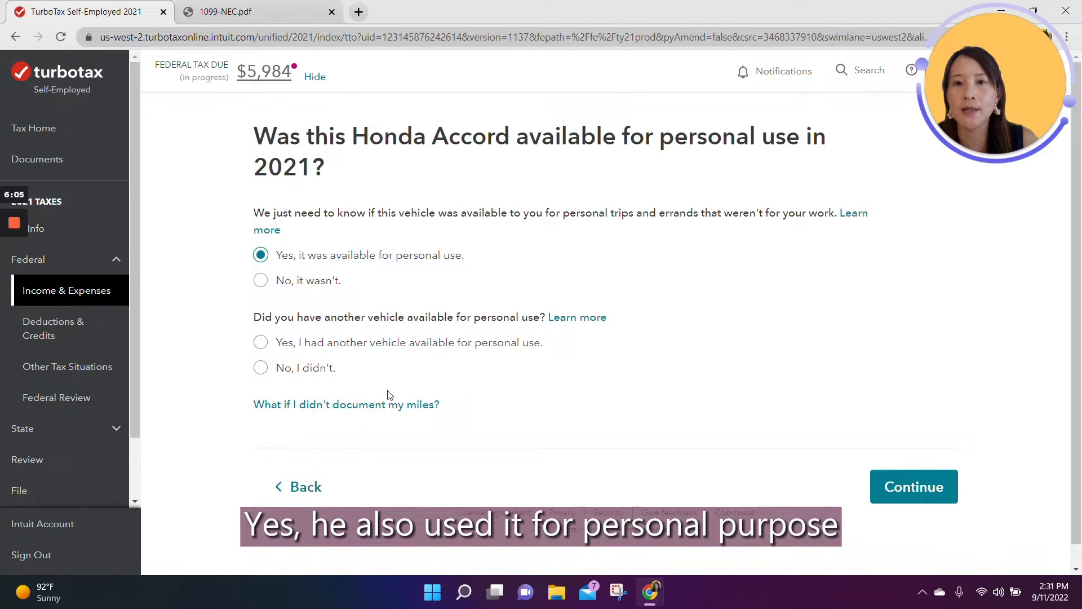
{"action": "left_click", "coordinate": [260, 368]}
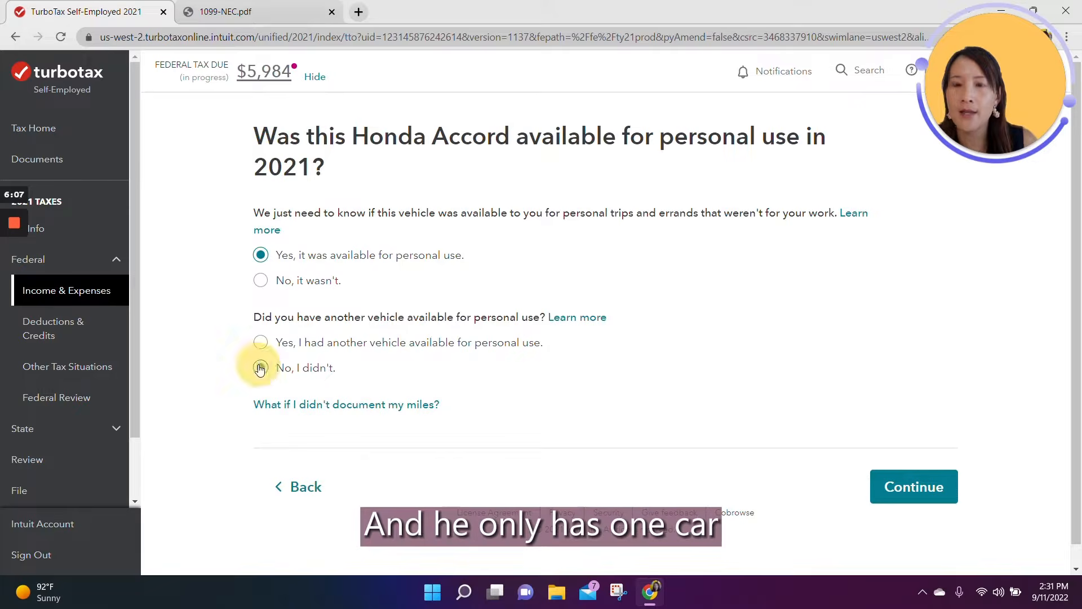
{"action": "left_click", "coordinate": [952, 495]}
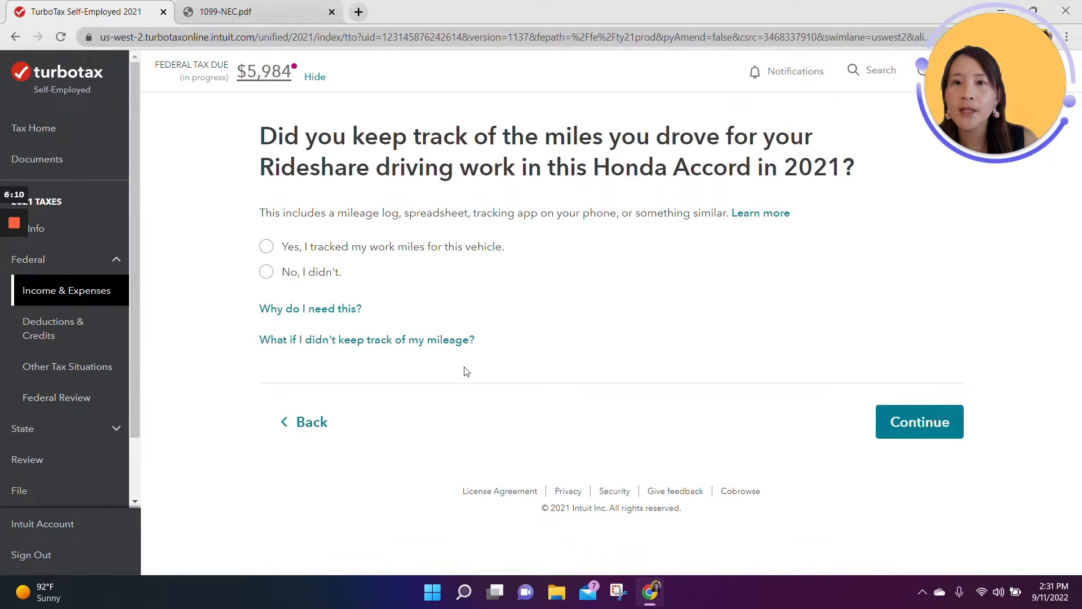
Step: Answer Yes to tracking work miles, then enter 10000 total miles and 2000 Rideshare driving miles for 2021
{"action": "left_click", "coordinate": [267, 247]}
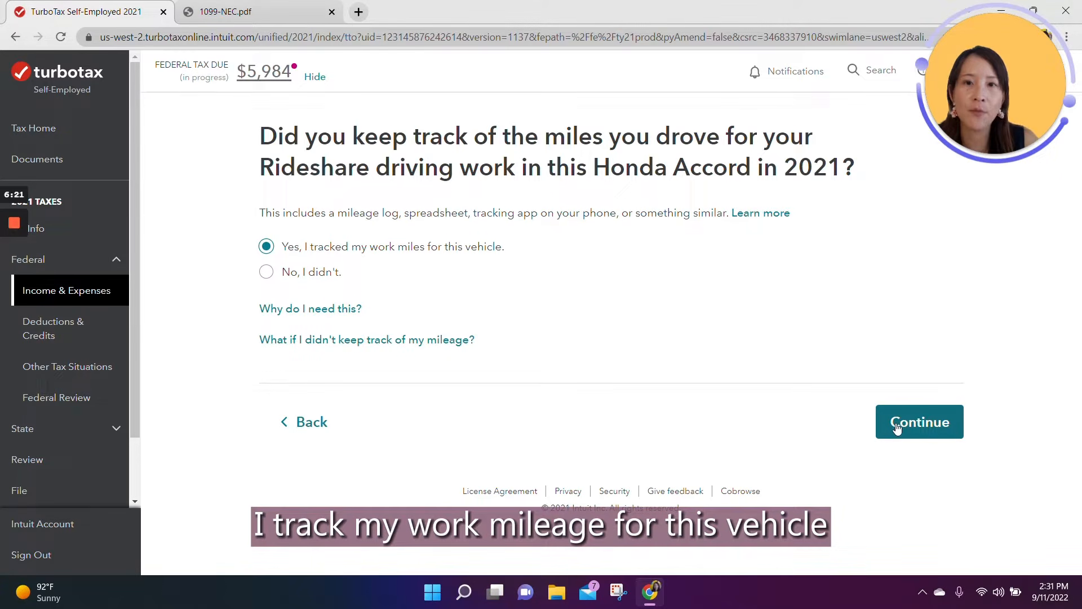
{"action": "left_click", "coordinate": [949, 433]}
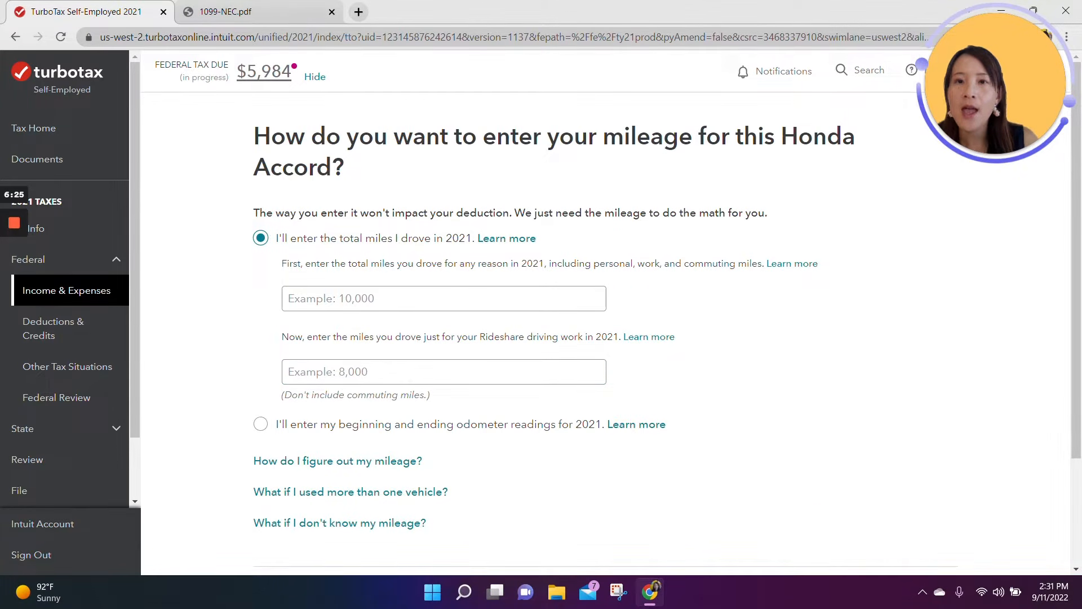
{"action": "left_click", "coordinate": [320, 298]}
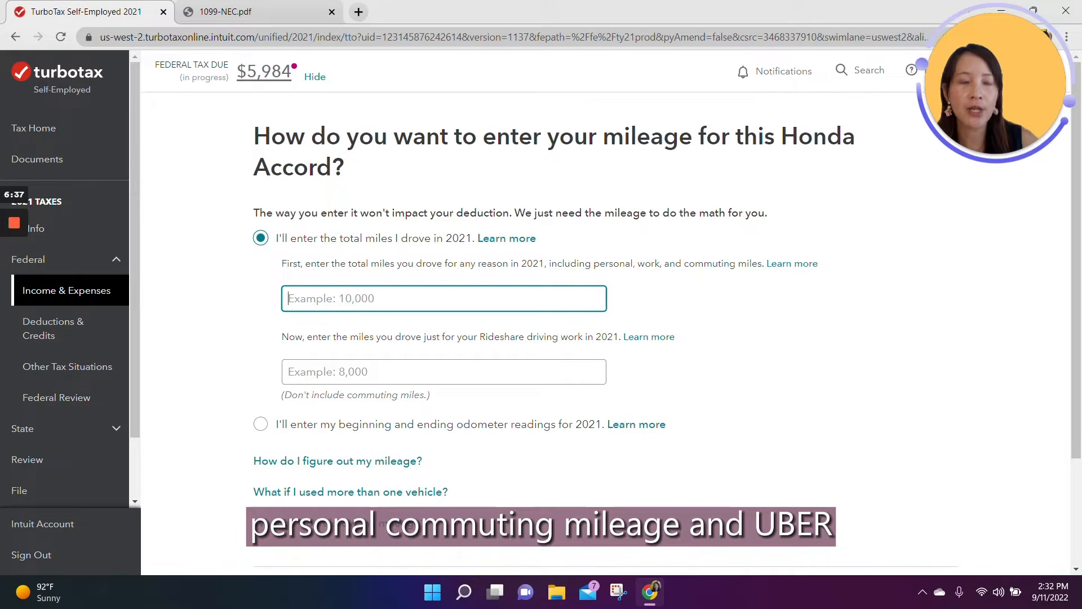
{"action": "type", "text": "10000"}
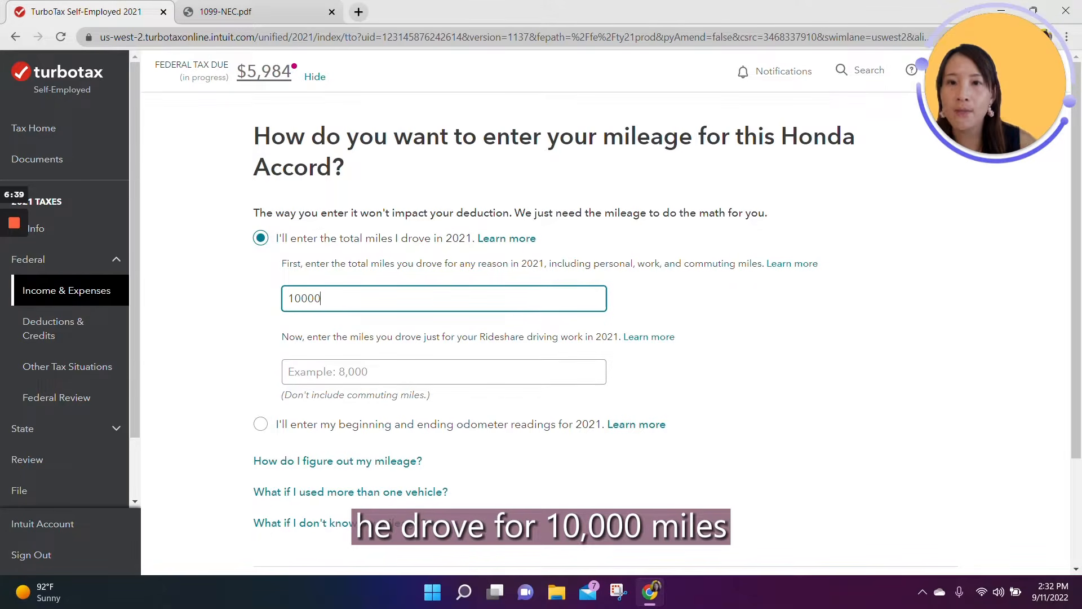
{"action": "left_click", "coordinate": [319, 365]}
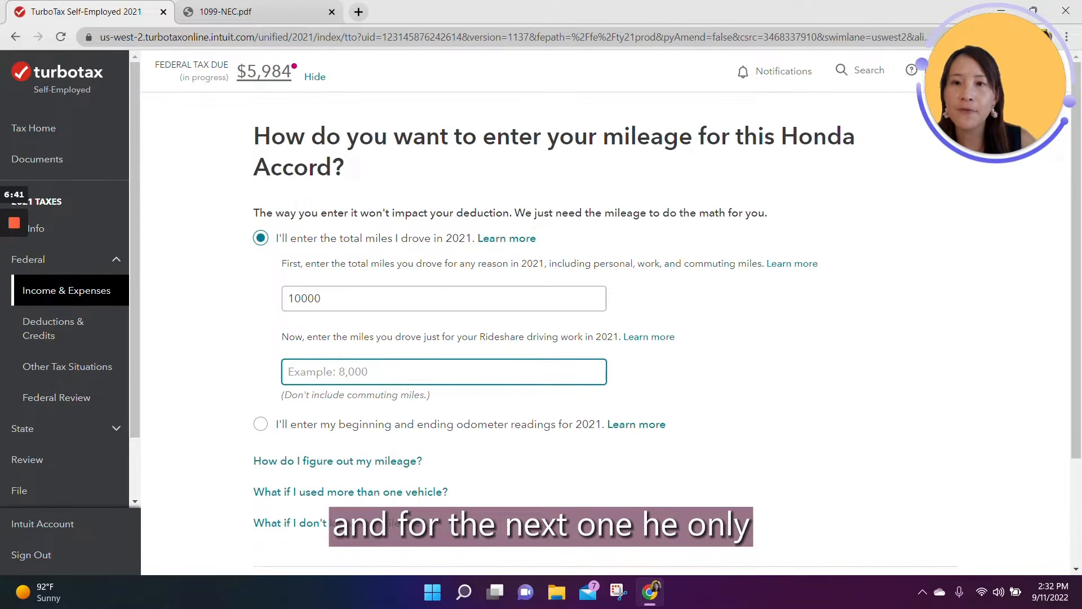
{"action": "type", "text": "2000"}
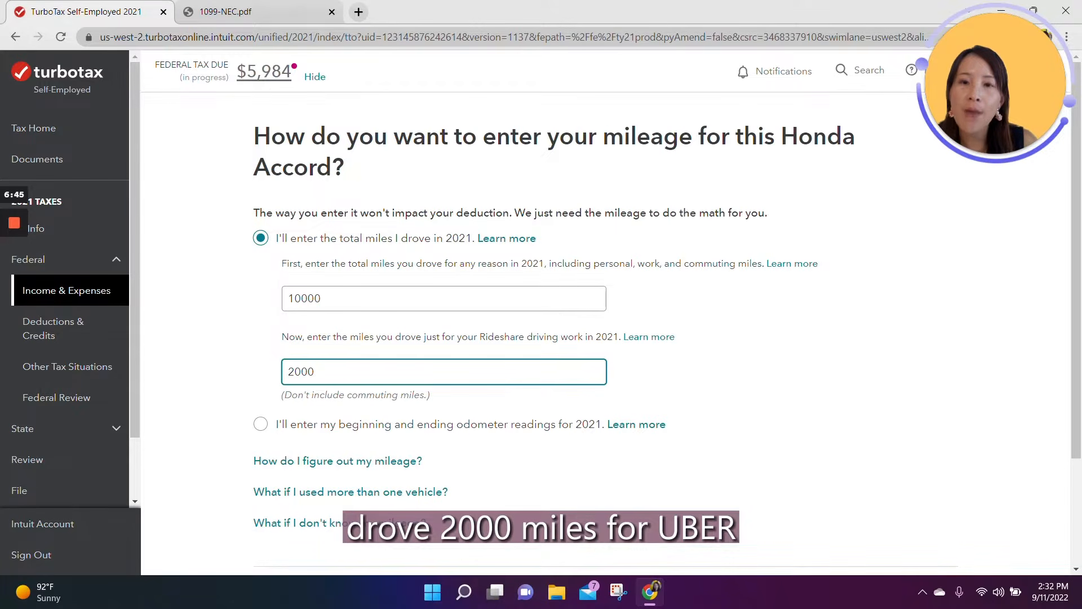
{"action": "scroll", "coordinate": [445, 406], "scroll_direction": "down", "scroll_amount": 1}
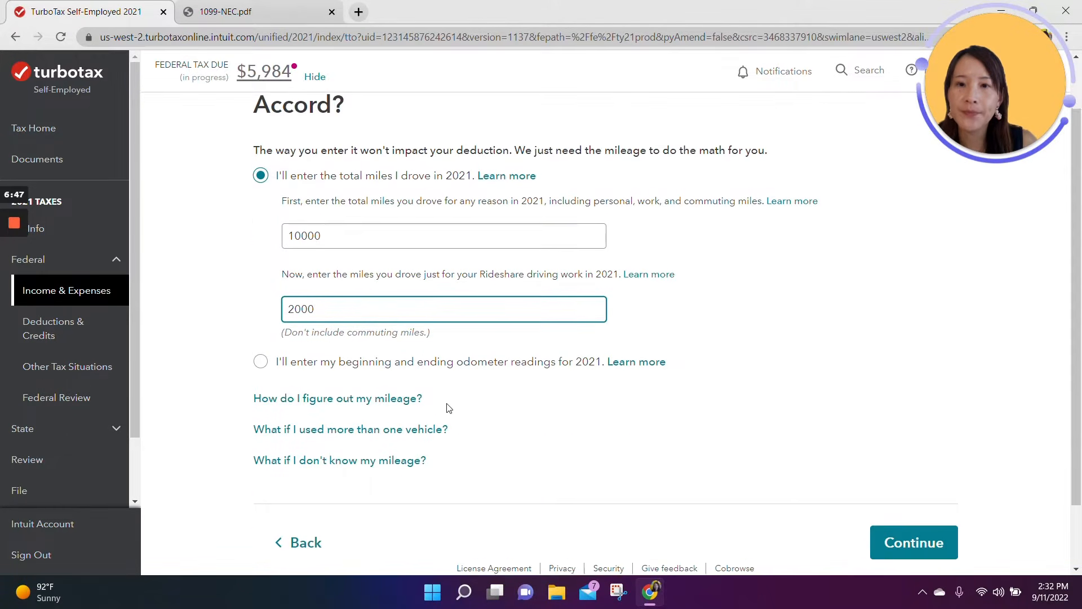
{"action": "left_click", "coordinate": [922, 536]}
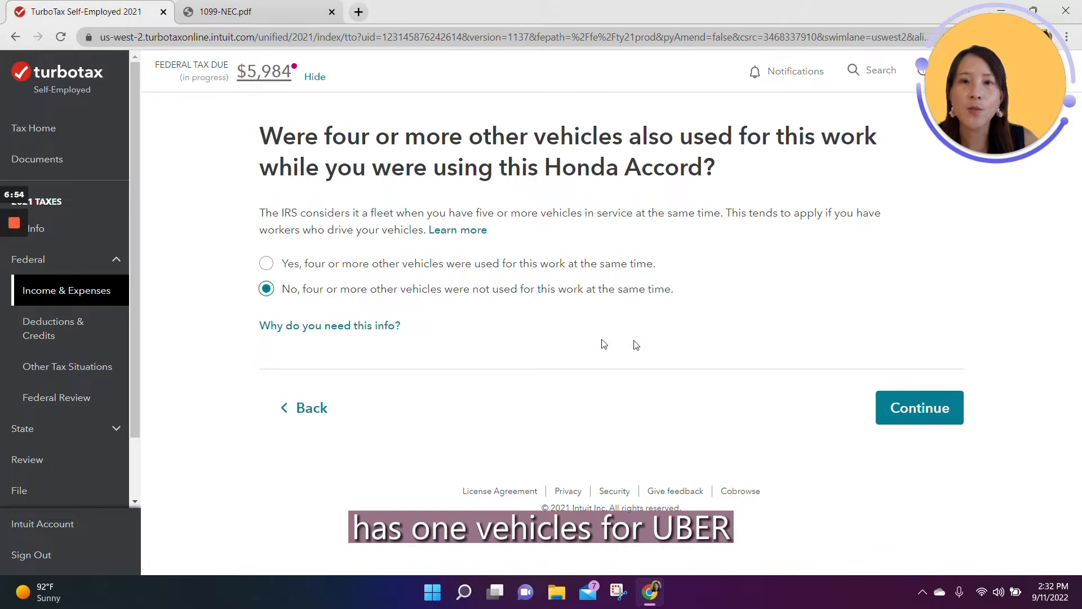
Step: Keep the No answer about four or more other vehicles and take the standard mileage deduction of $1,120
{"action": "left_click", "coordinate": [890, 406]}
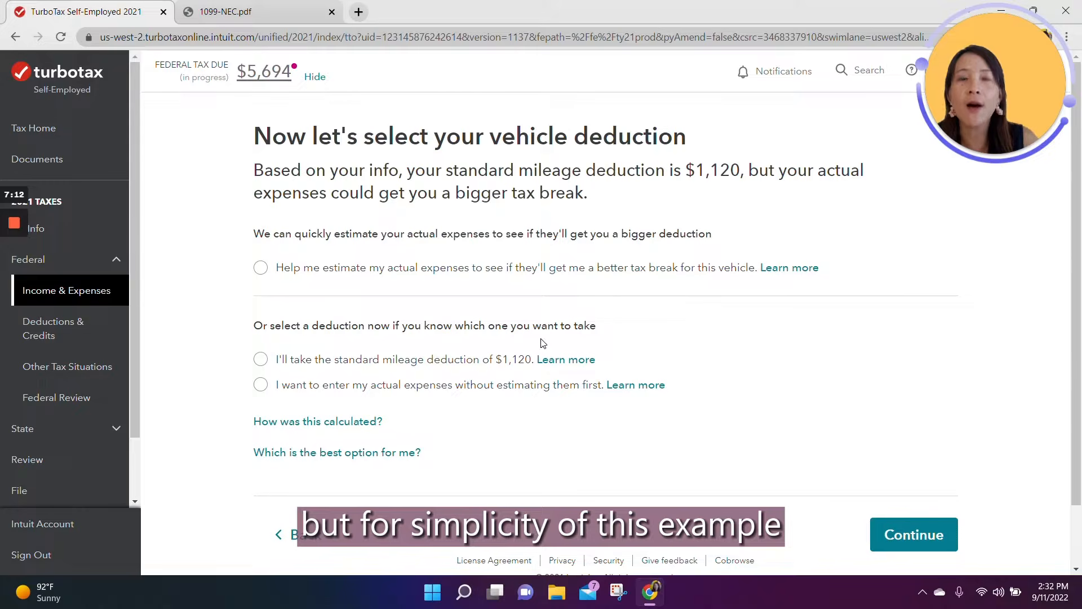
{"action": "left_click", "coordinate": [260, 360]}
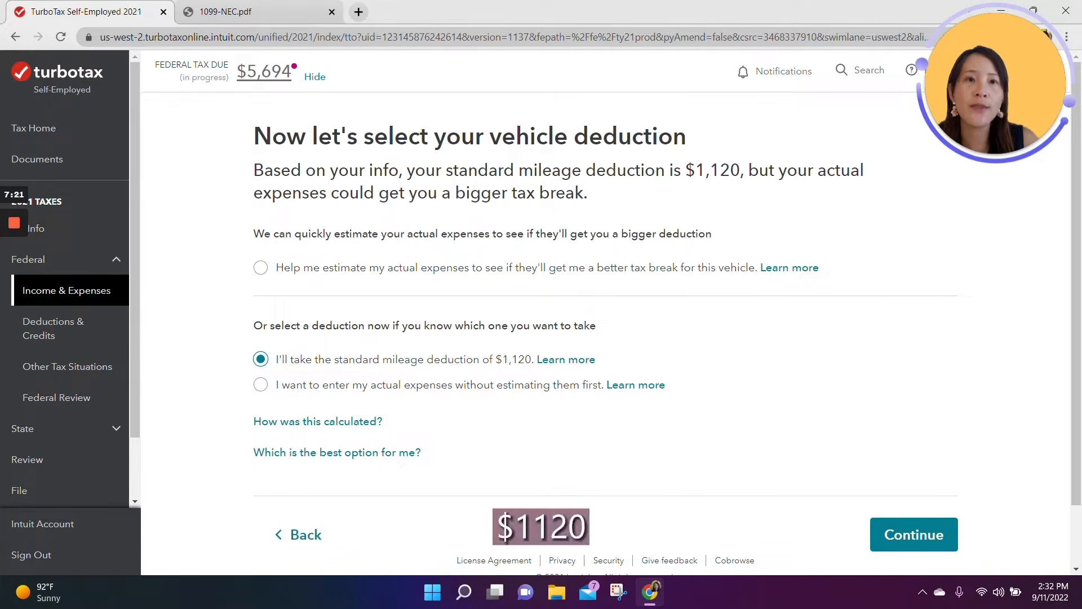
{"action": "left_click", "coordinate": [902, 547]}
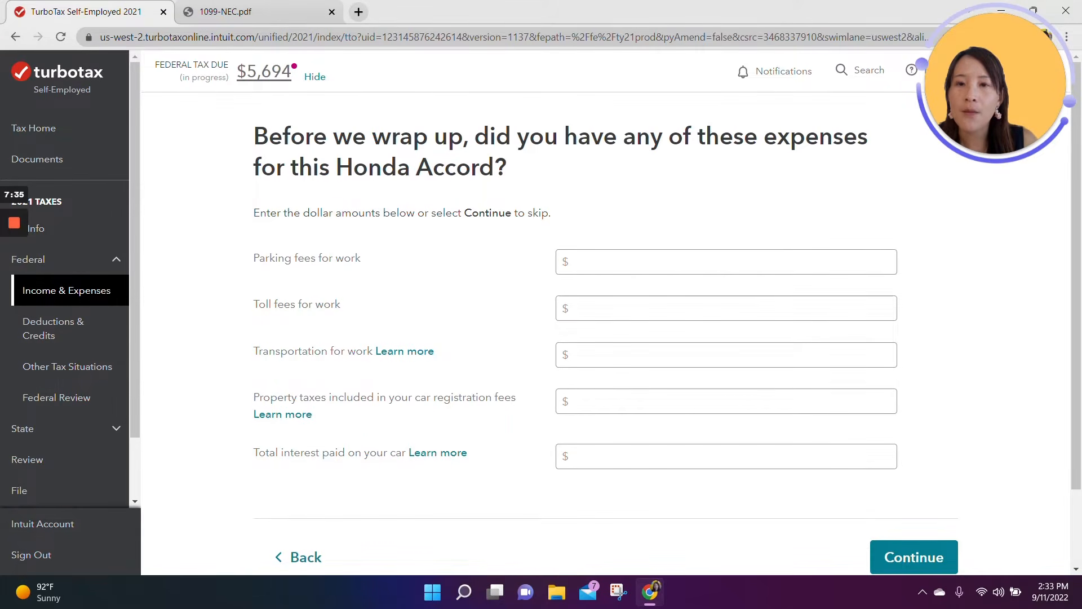
Step: Enter $50 for property taxes included in the car registration fees, leave the other Honda Accord expenses blank, and continue
{"action": "left_click", "coordinate": [607, 401]}
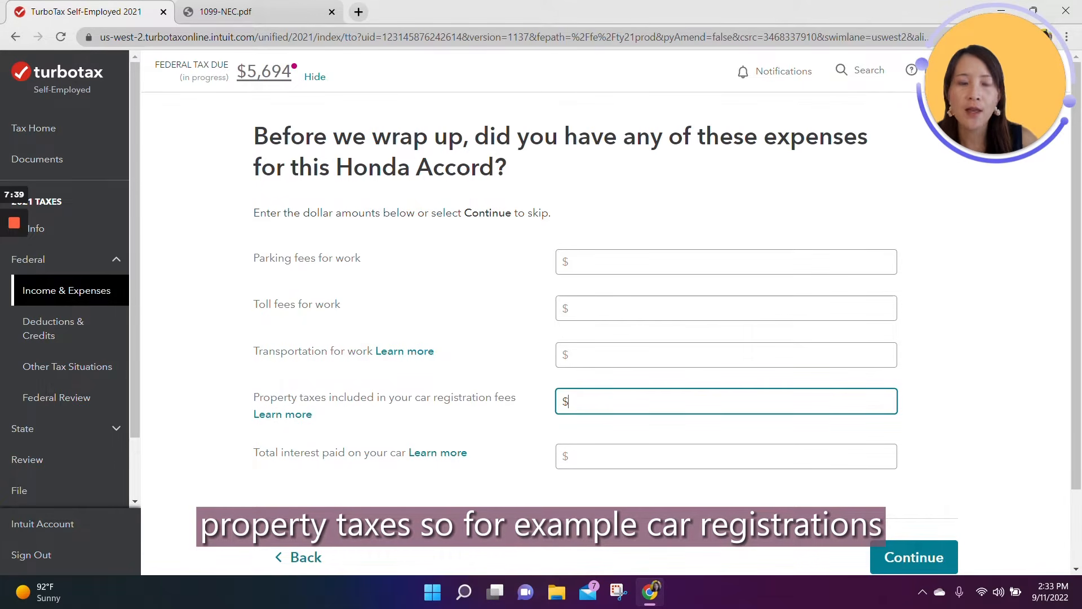
{"action": "type", "text": "50"}
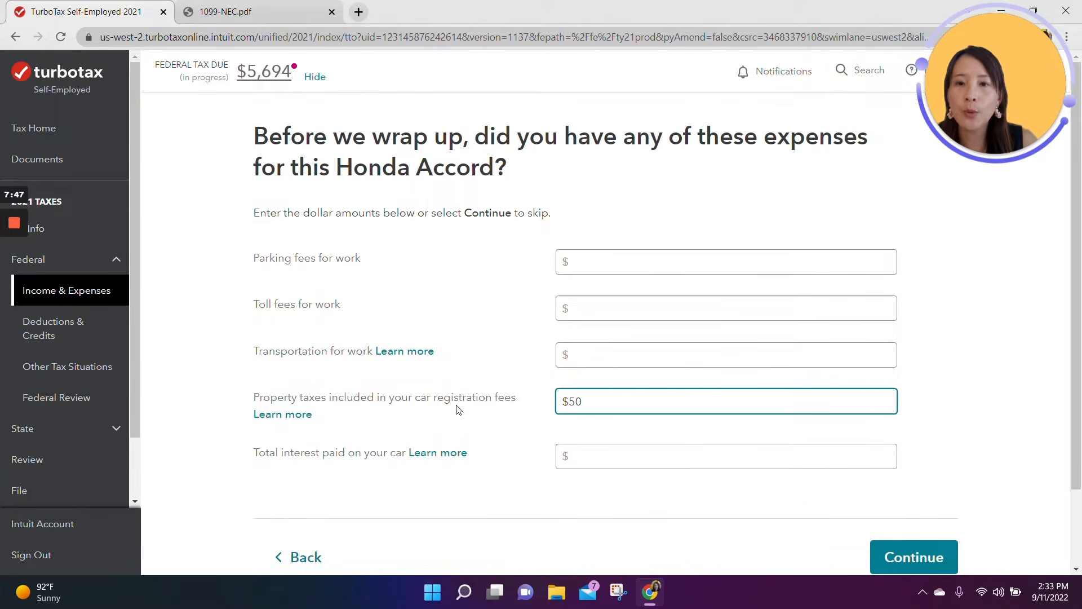
{"action": "left_click", "coordinate": [597, 457]}
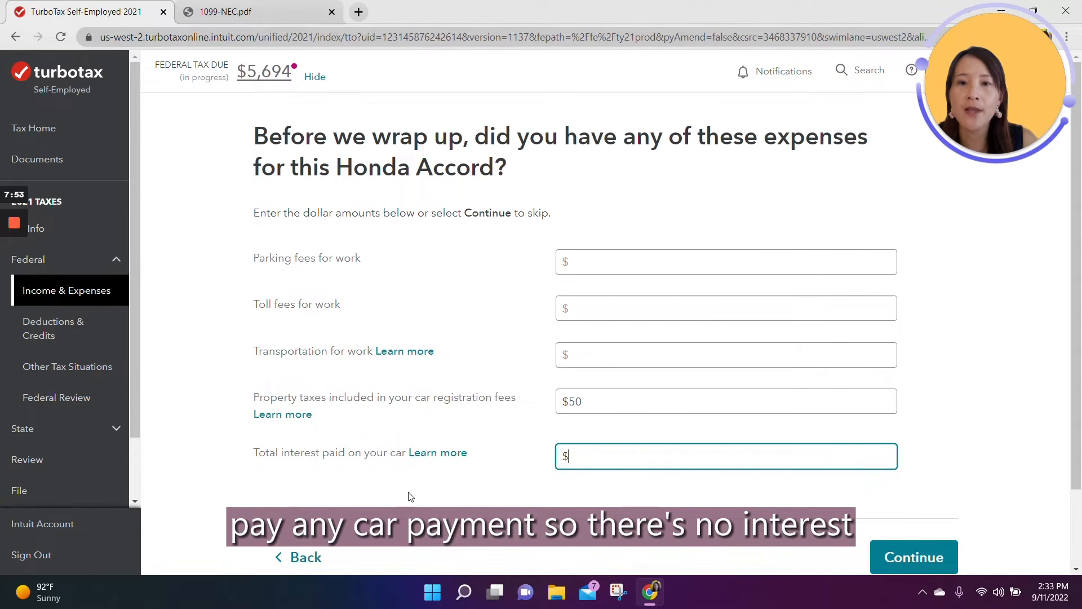
{"action": "left_click", "coordinate": [913, 557]}
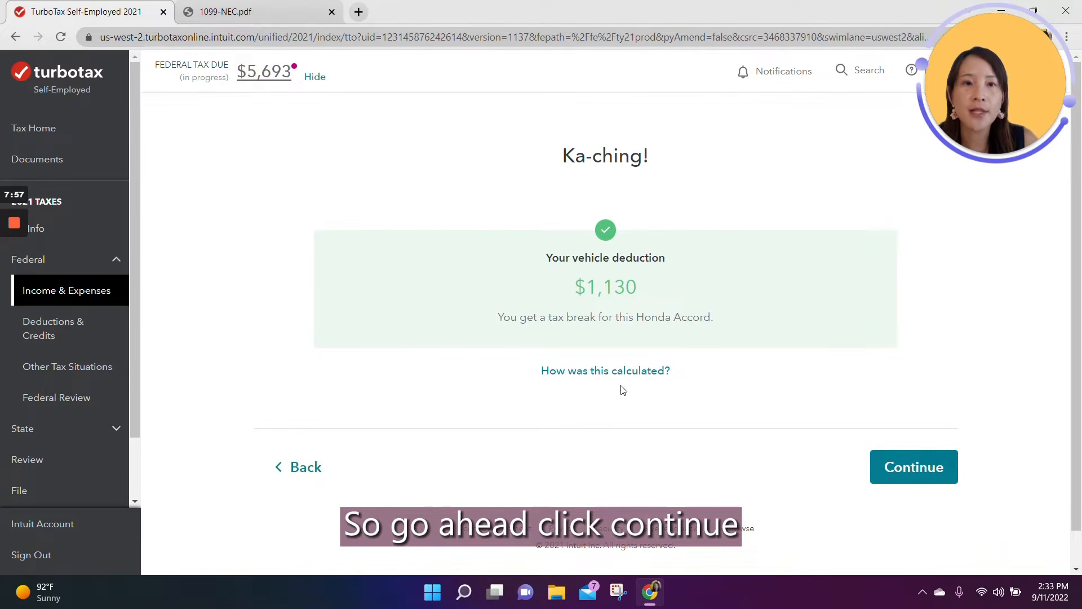
Step: Continue past the vehicle deduction result and answer No to claiming another vehicle for Rideshare driving work
{"action": "left_click", "coordinate": [920, 479]}
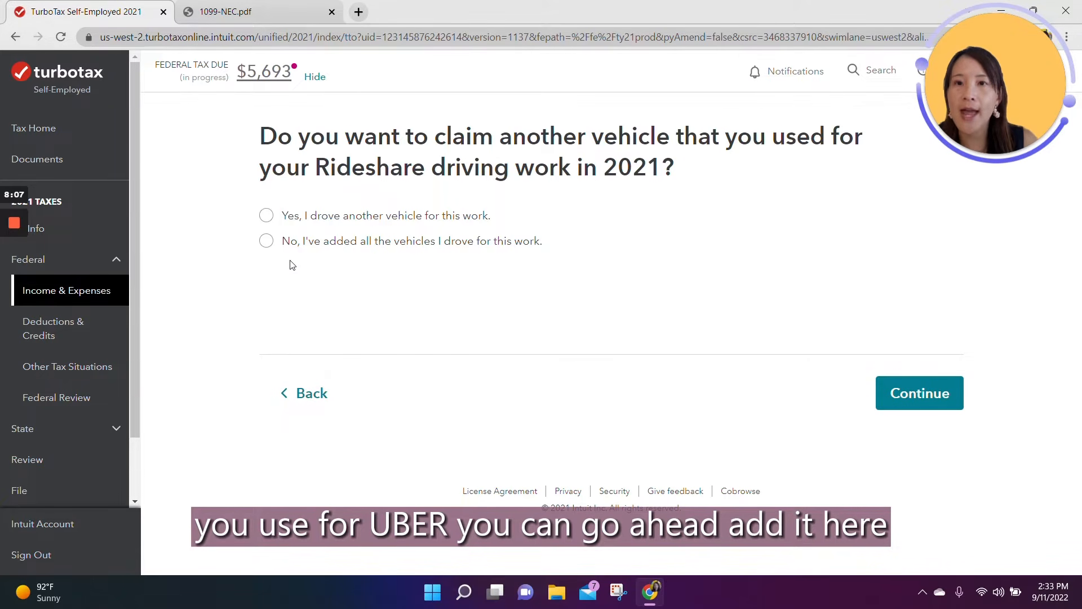
{"action": "left_click", "coordinate": [266, 241]}
{"action": "left_click", "coordinate": [907, 388]}
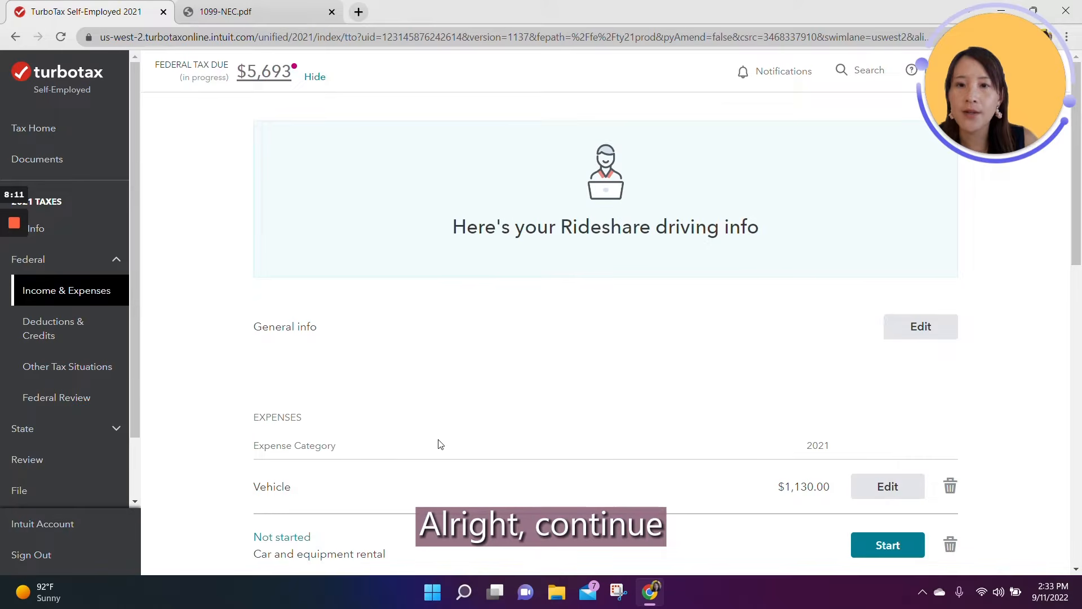
Step: Start the Communications expense category and enter a Phone plan expense of $120
{"action": "scroll", "coordinate": [439, 441], "scroll_direction": "down", "scroll_amount": 4}
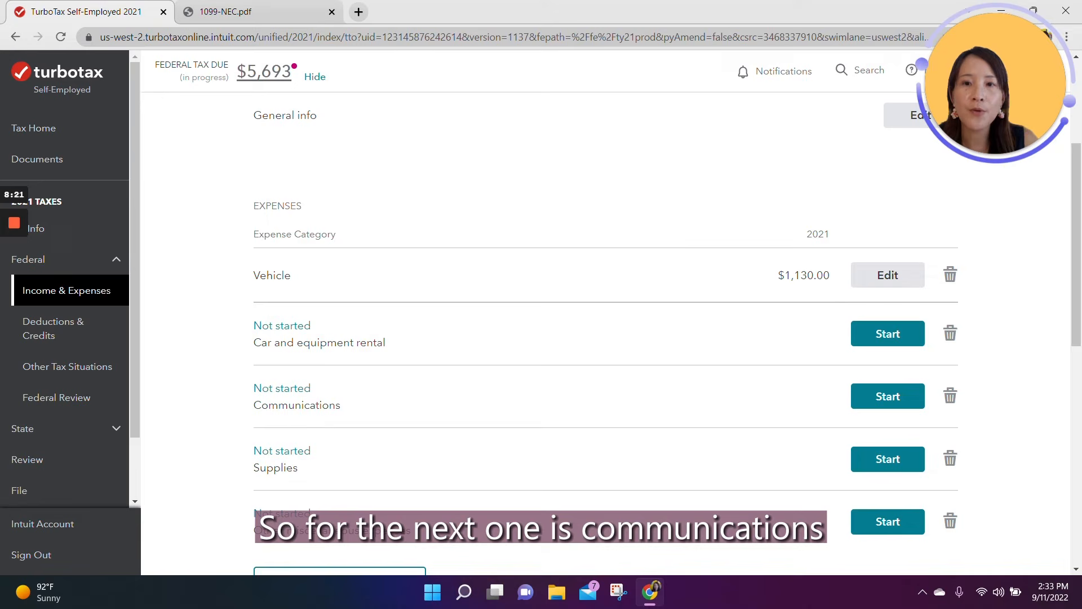
{"action": "left_click", "coordinate": [874, 403]}
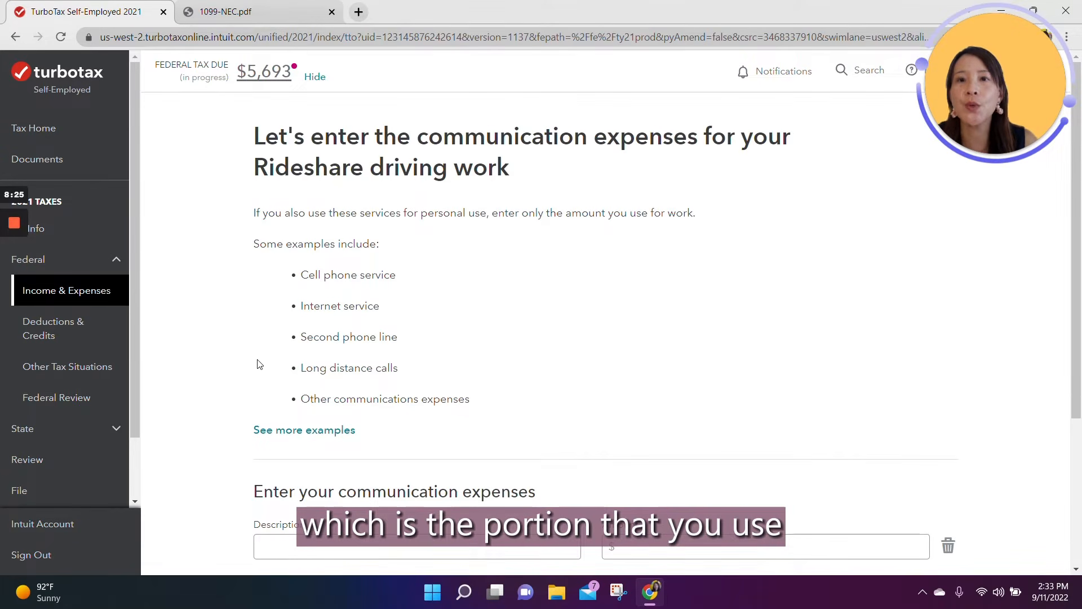
{"action": "left_click", "coordinate": [332, 547]}
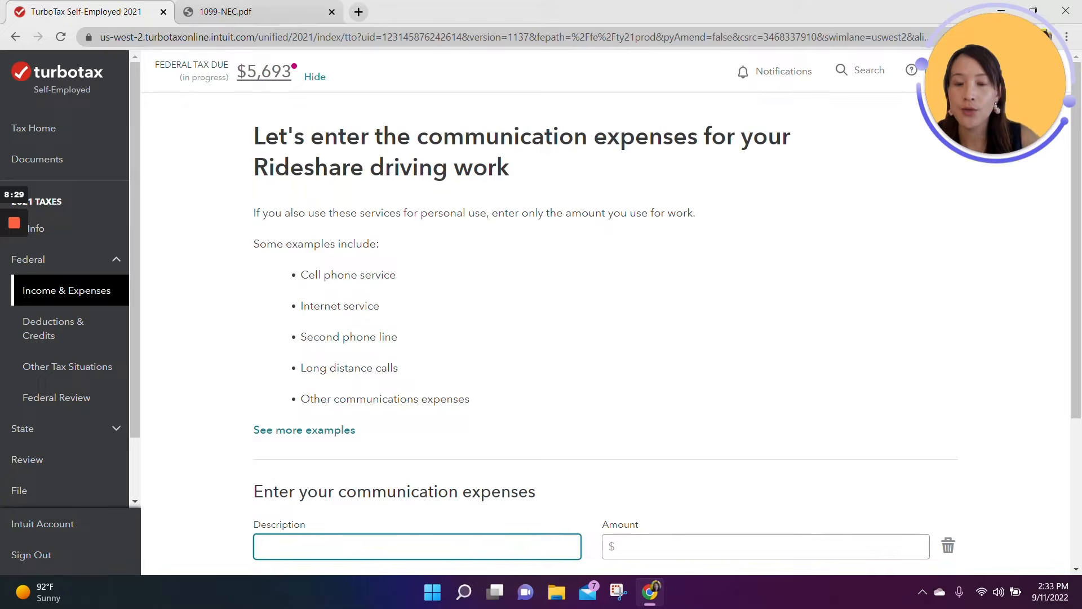
{"action": "type", "text": "Phone"}
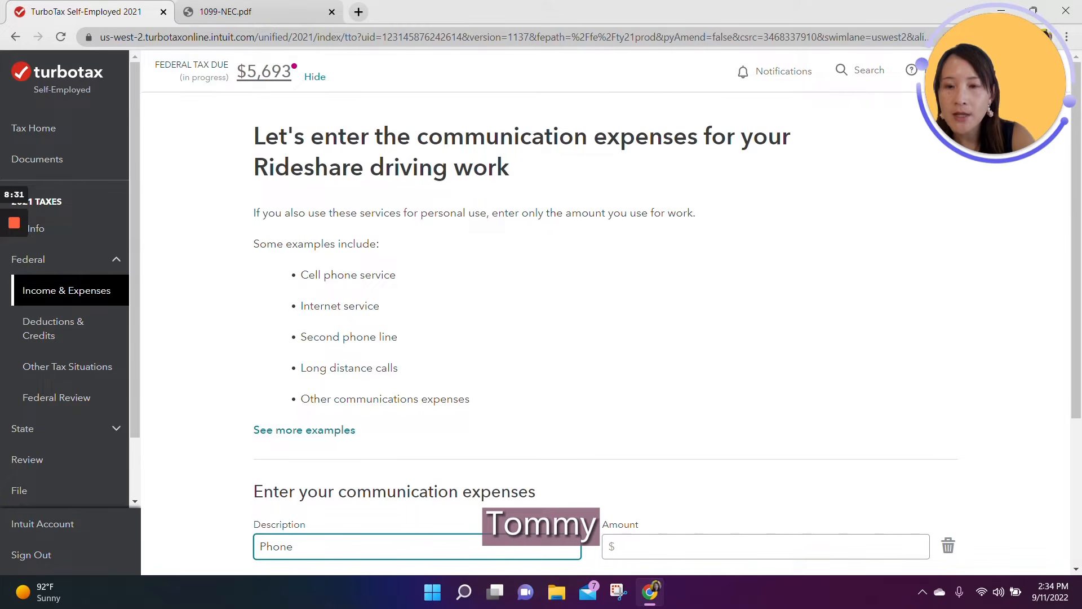
{"action": "type", "text": " plan"}
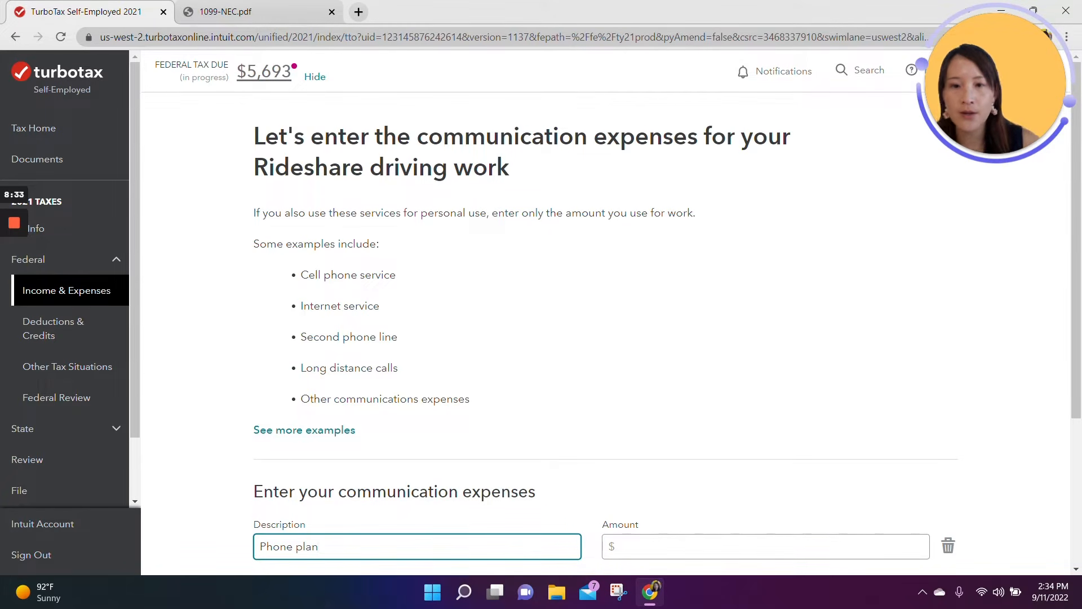
{"action": "left_click", "coordinate": [634, 549]}
{"action": "type", "text": "120"}
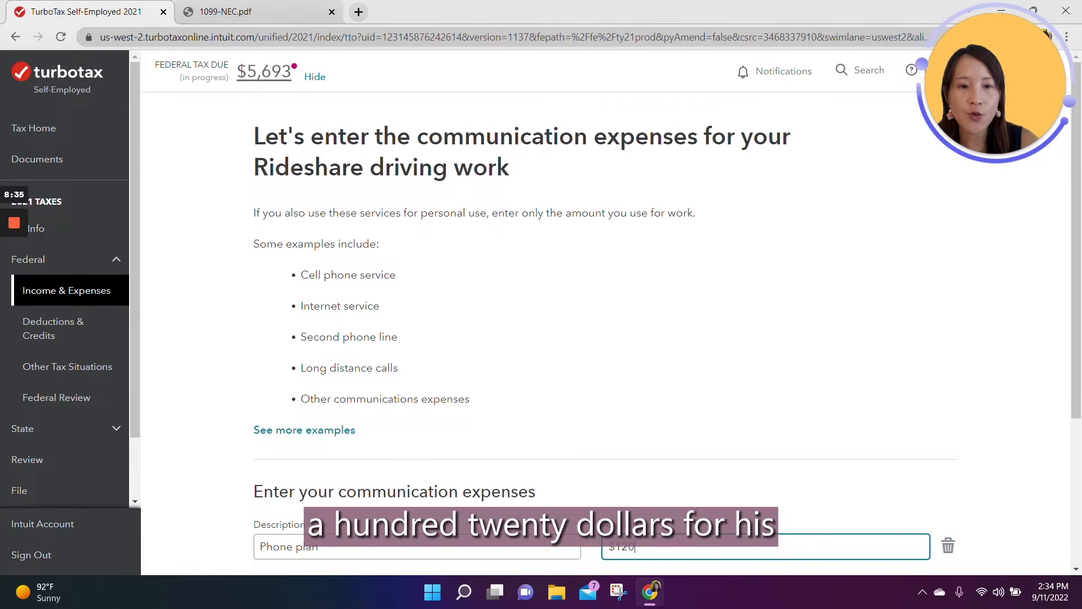
Step: Save the communications expenses and start the Supplies expense category for Rideshare driving
{"action": "scroll", "coordinate": [655, 487], "scroll_direction": "down", "scroll_amount": 4}
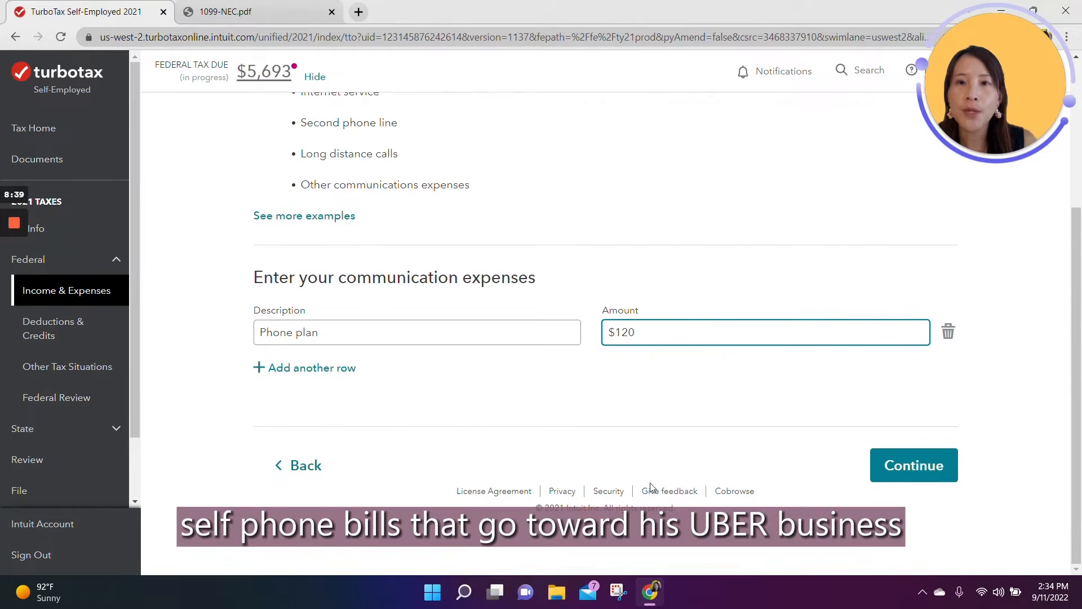
{"action": "left_click", "coordinate": [884, 475]}
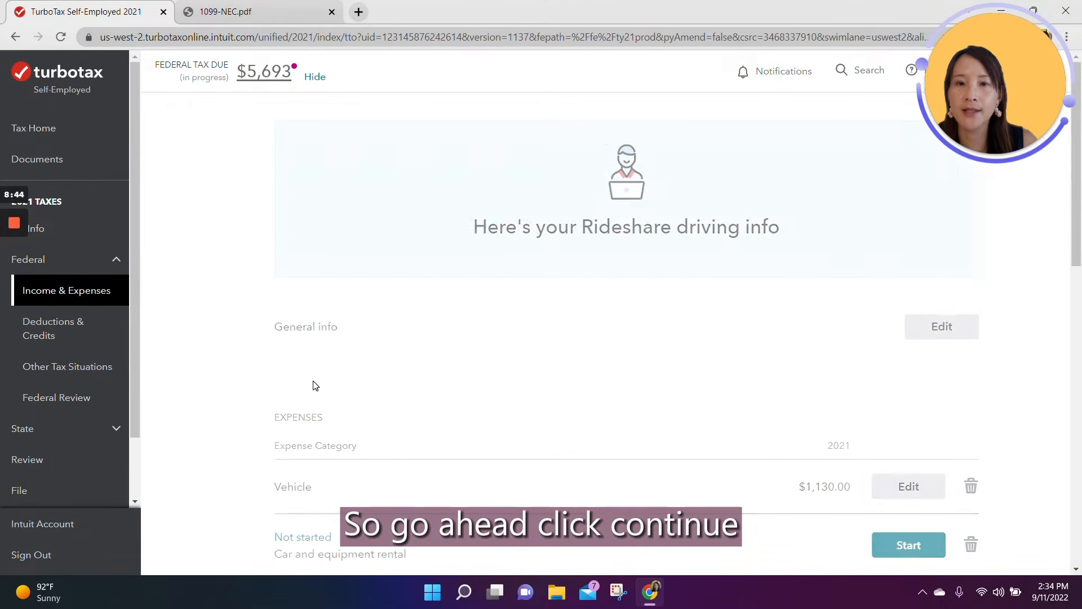
{"action": "scroll", "coordinate": [344, 386], "scroll_direction": "down", "scroll_amount": 5}
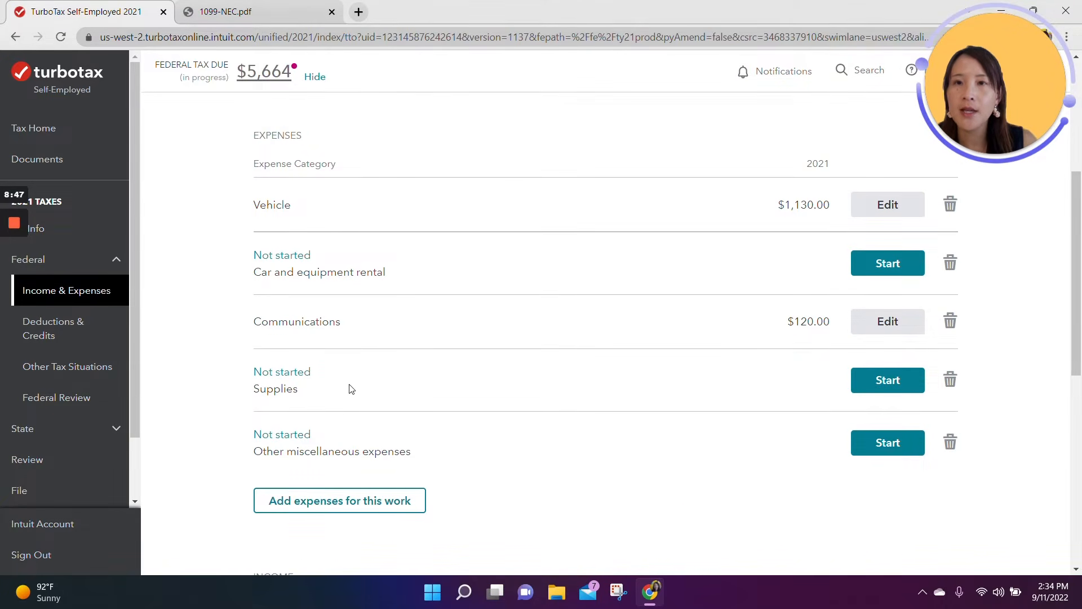
{"action": "left_click", "coordinate": [906, 383]}
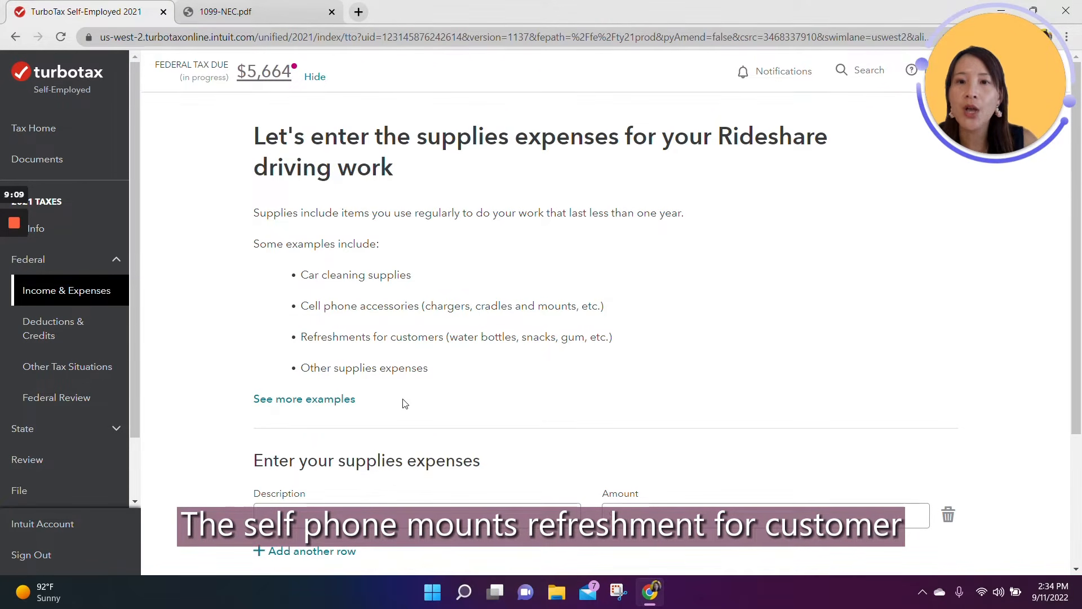
Step: Enter a Paper towels supplies expense of $20 and save the supplies expenses
{"action": "left_click", "coordinate": [389, 504]}
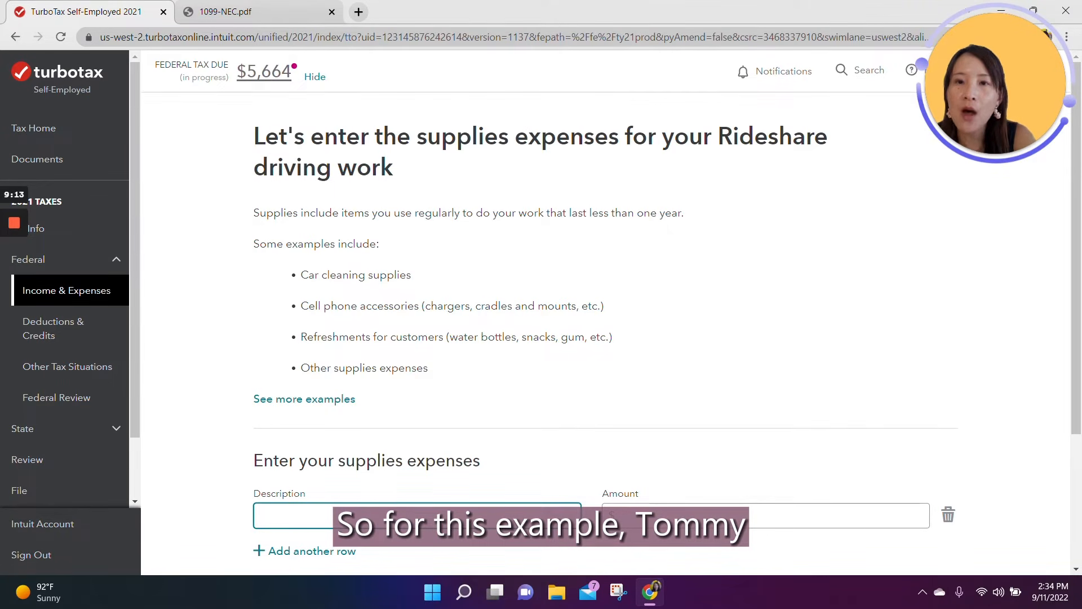
{"action": "type", "text": "Paper t"}
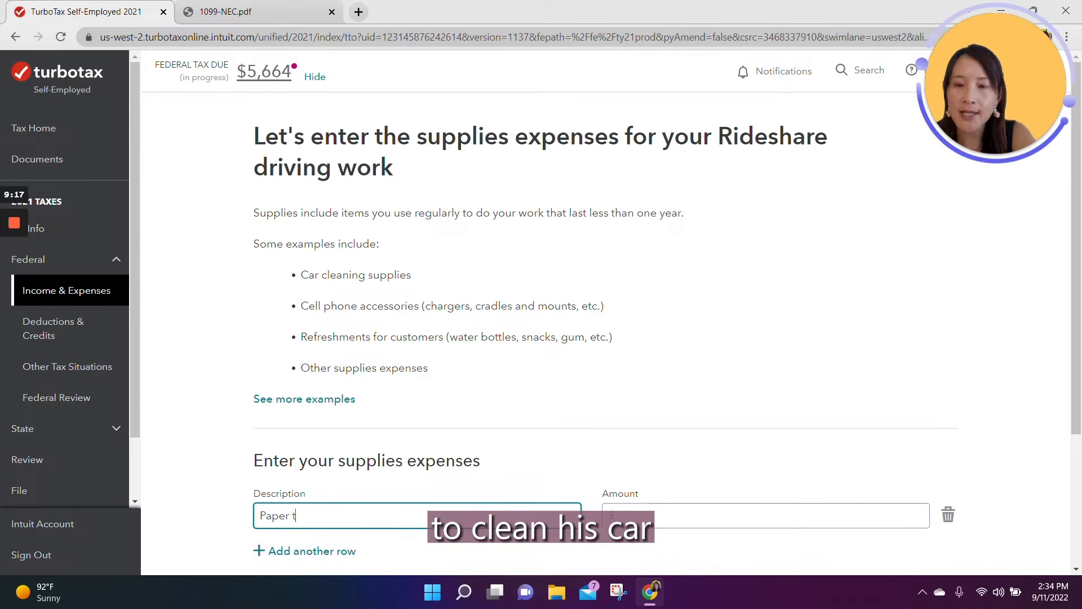
{"action": "type", "text": "owels"}
{"action": "key", "text": "Tab"}
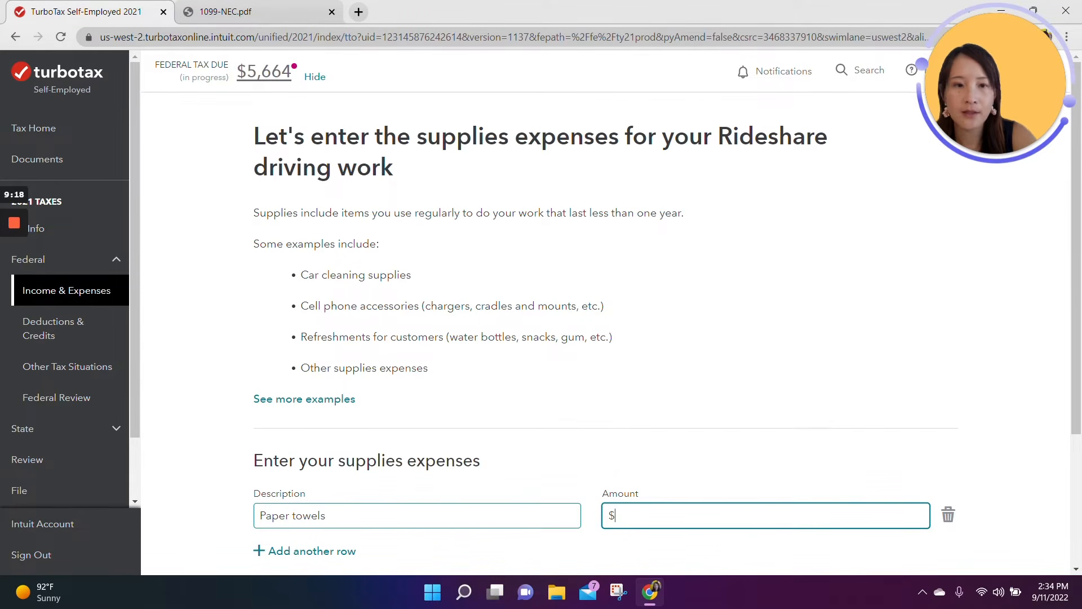
{"action": "type", "text": "20"}
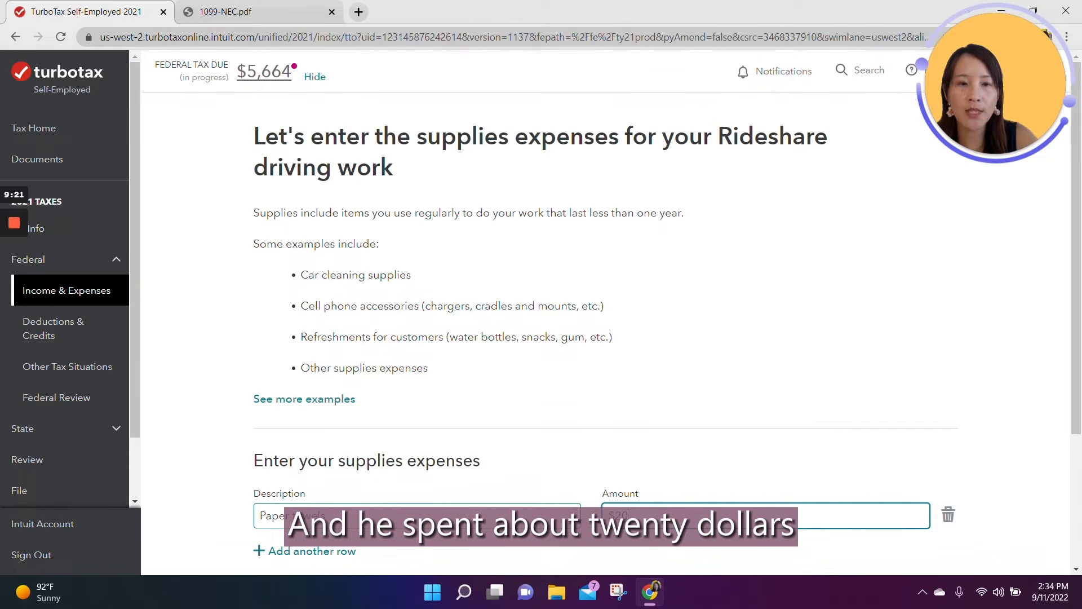
{"action": "scroll", "coordinate": [797, 374], "scroll_direction": "down", "scroll_amount": 3}
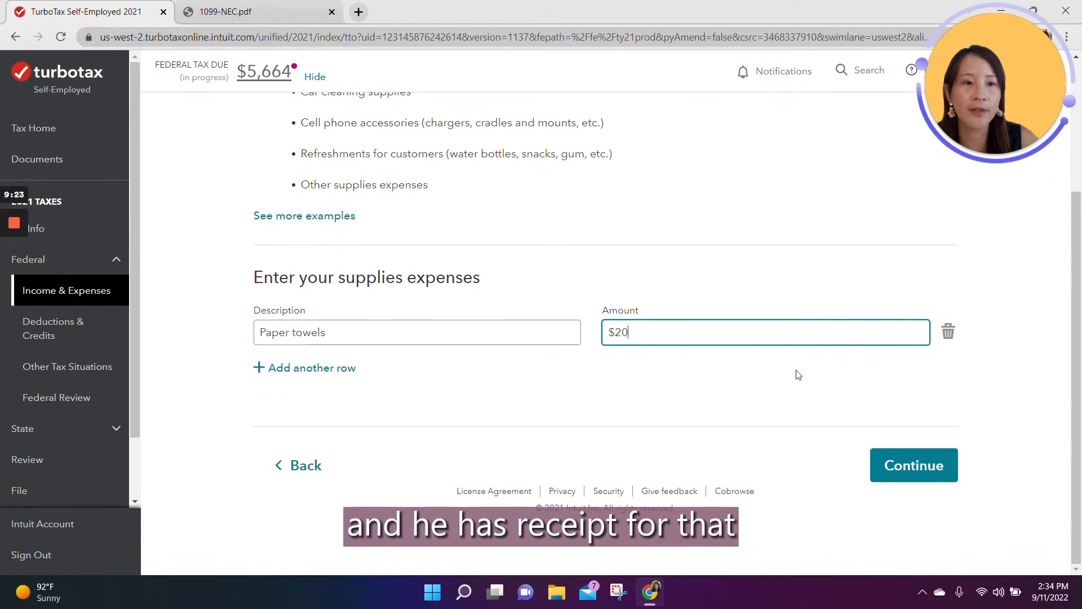
{"action": "left_click", "coordinate": [940, 469]}
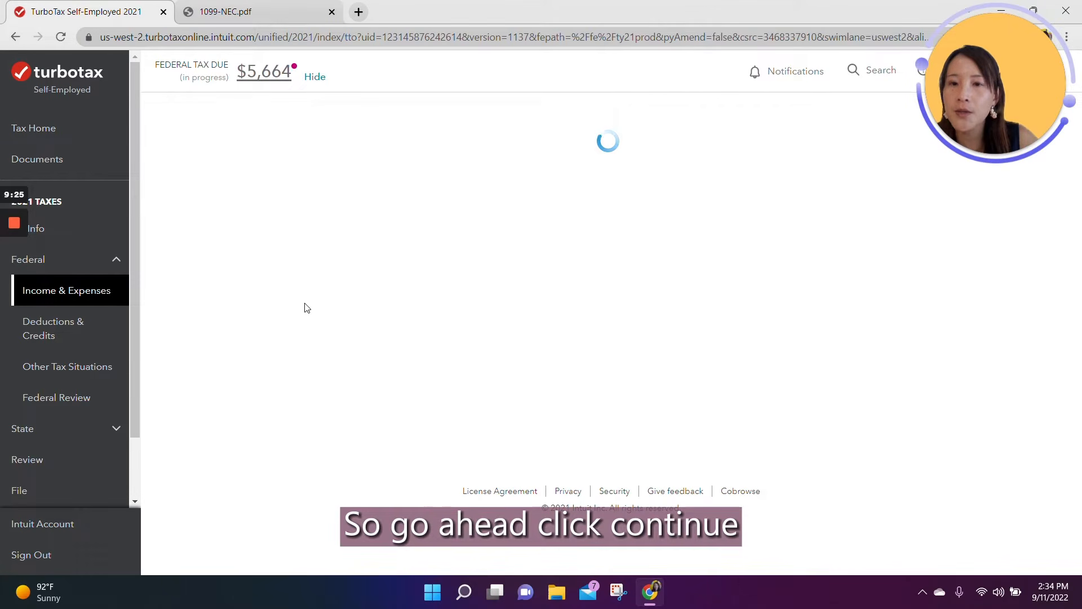
Step: Start the Other miscellaneous expenses category, enter an Uber fee expense of $500, and save it
{"action": "scroll", "coordinate": [592, 415], "scroll_direction": "down", "scroll_amount": 6}
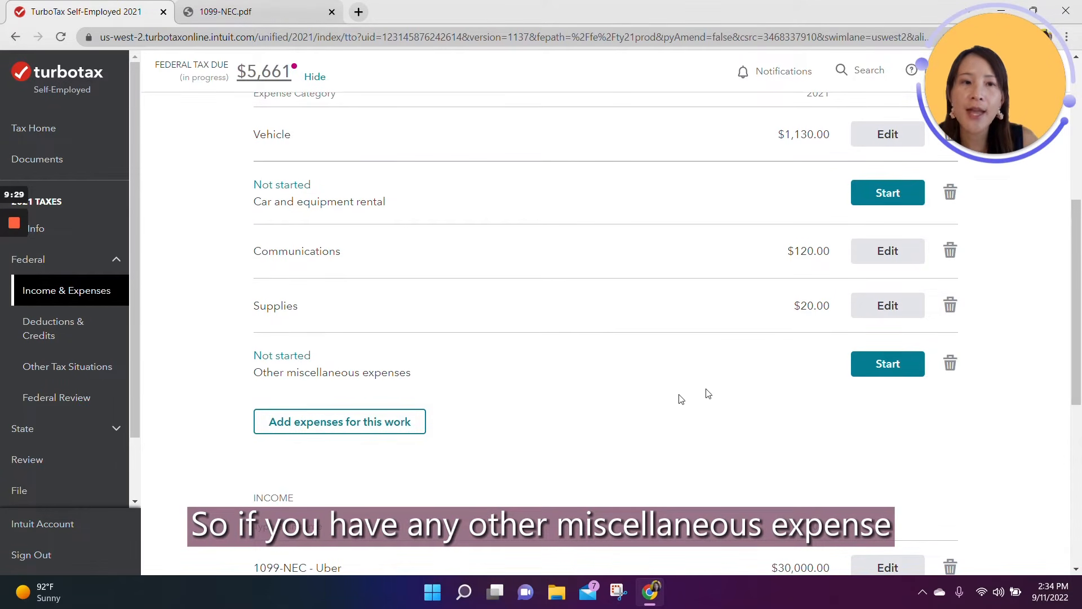
{"action": "left_click", "coordinate": [887, 365]}
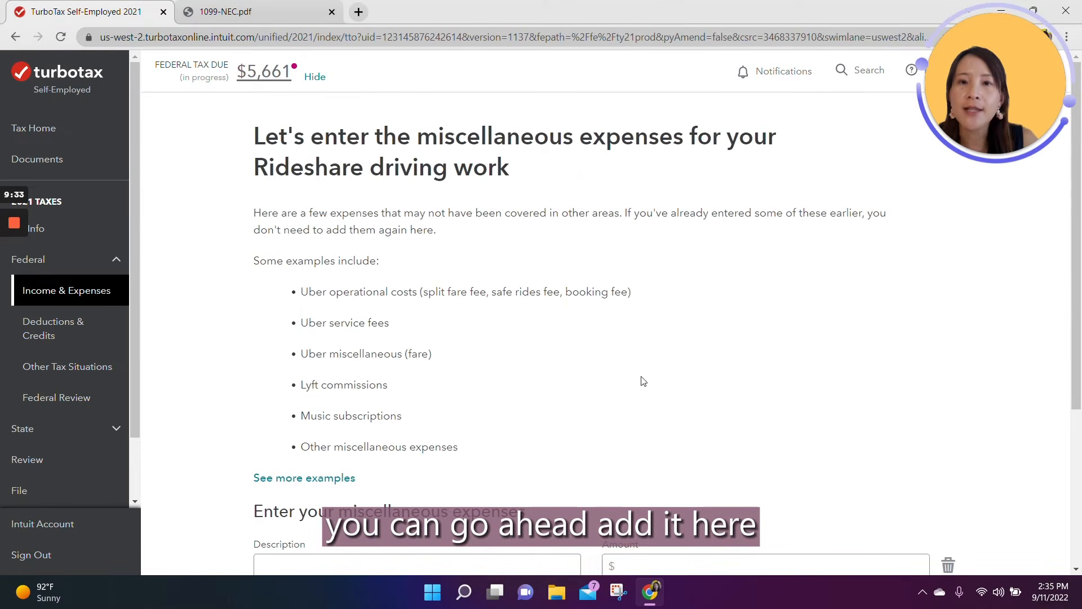
{"action": "scroll", "coordinate": [643, 381], "scroll_direction": "down", "scroll_amount": 1}
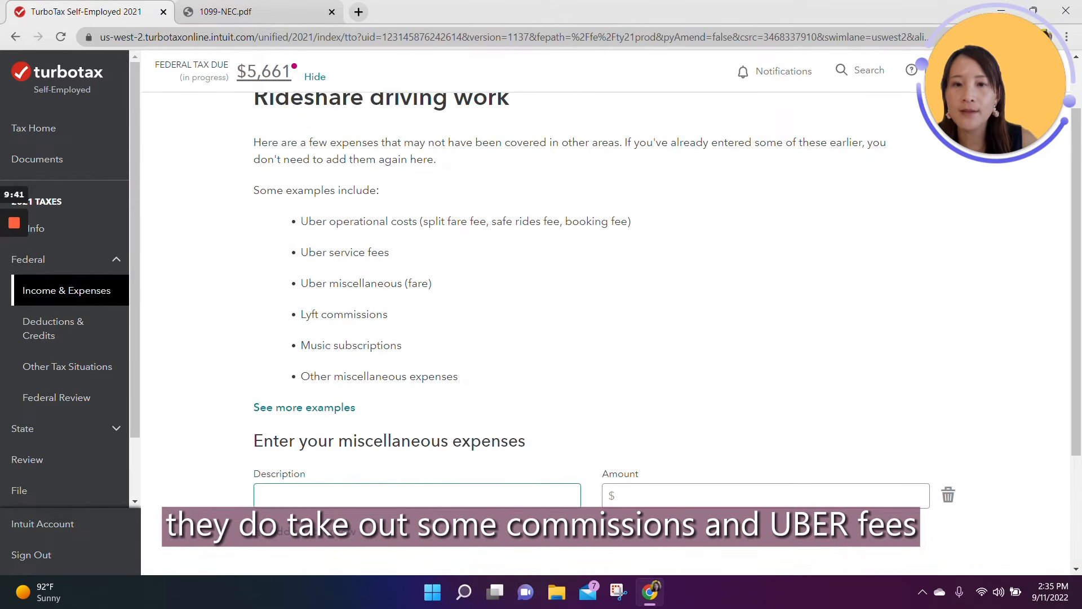
{"action": "left_click", "coordinate": [418, 496]}
{"action": "type", "text": "Uber"}
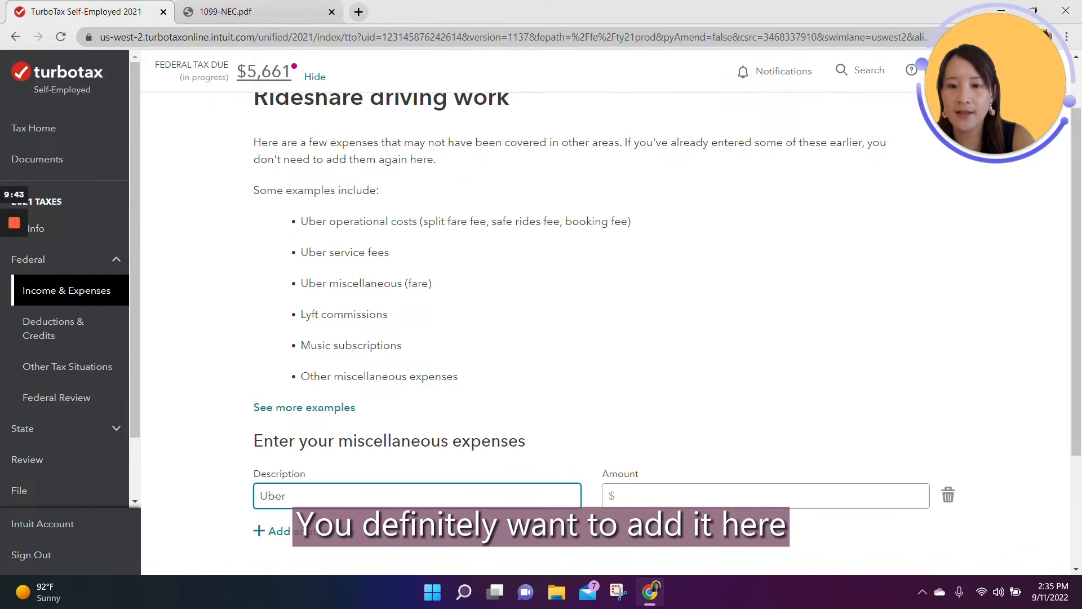
{"action": "type", "text": " fee"}
{"action": "key", "text": "Tab"}
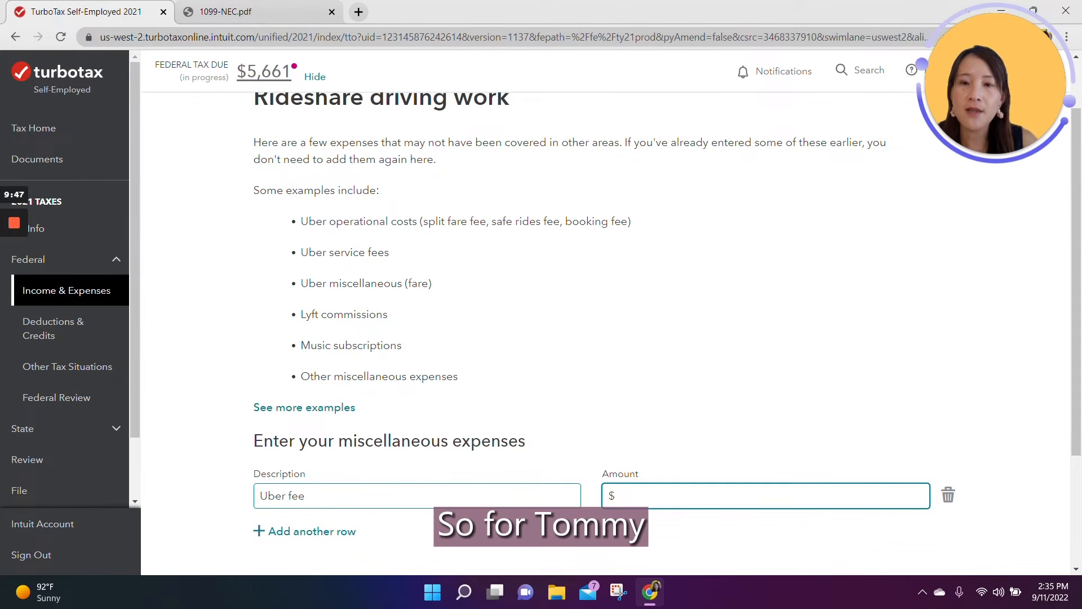
{"action": "type", "text": "500"}
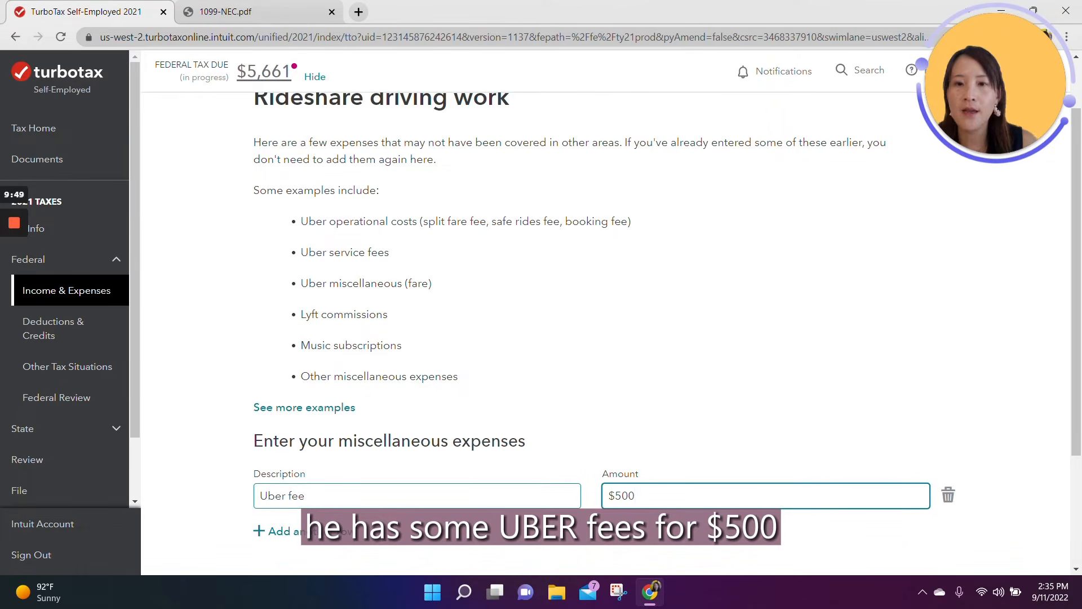
{"action": "scroll", "coordinate": [563, 467], "scroll_direction": "down", "scroll_amount": 3}
{"action": "left_click", "coordinate": [945, 489]}
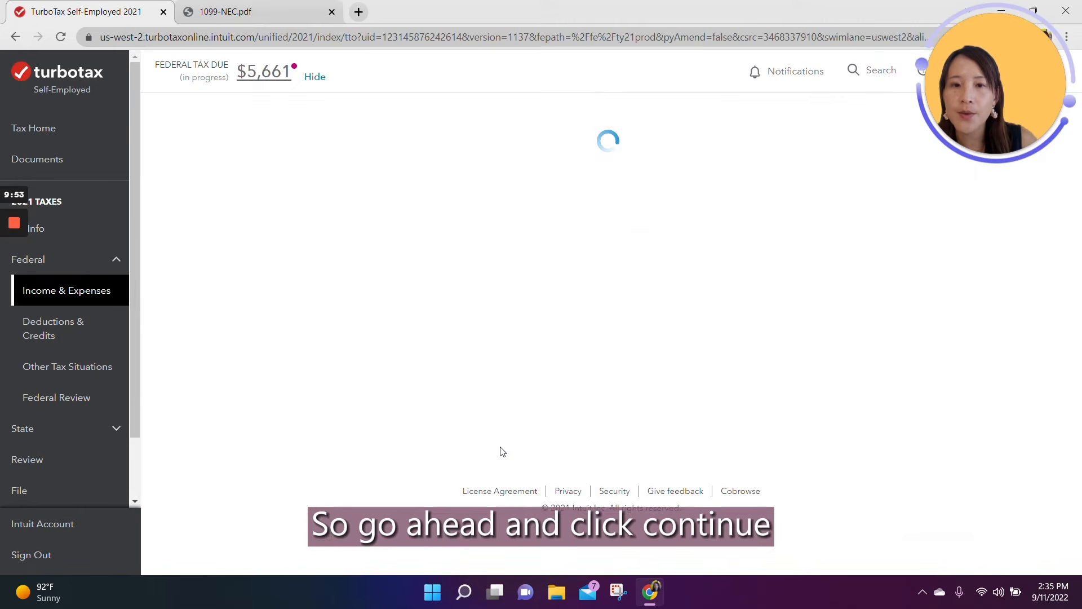
Step: Finish the Rideshare driving entries without starting uncommon situations, and continue past the taxable income summary
{"action": "scroll", "coordinate": [501, 455], "scroll_direction": "down", "scroll_amount": 4}
{"action": "scroll", "coordinate": [501, 456], "scroll_direction": "down", "scroll_amount": 1}
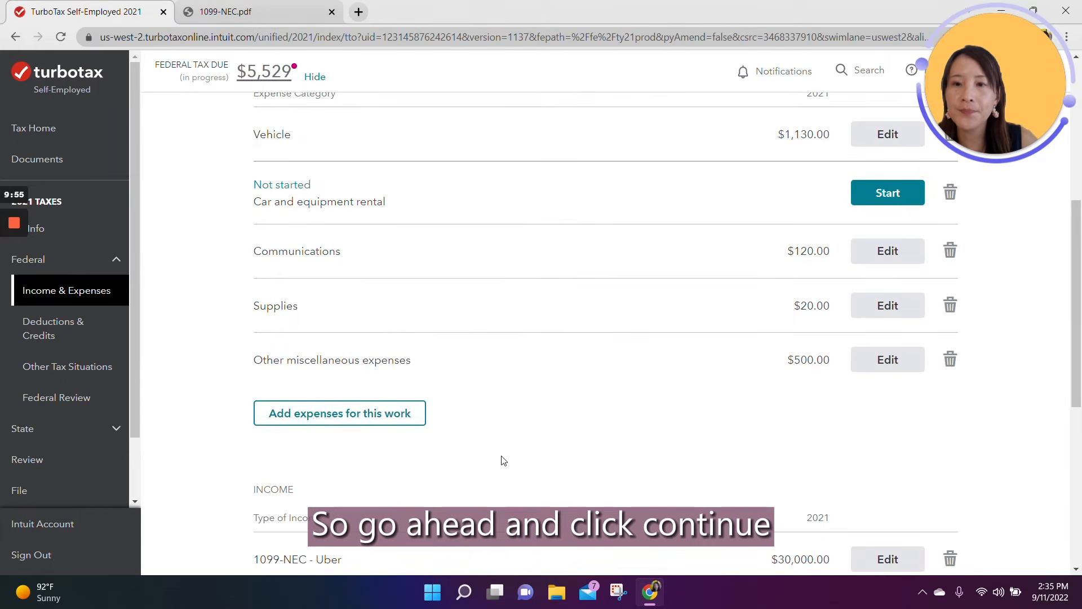
{"action": "scroll", "coordinate": [504, 460], "scroll_direction": "down", "scroll_amount": 4}
{"action": "scroll", "coordinate": [617, 459], "scroll_direction": "down", "scroll_amount": 3}
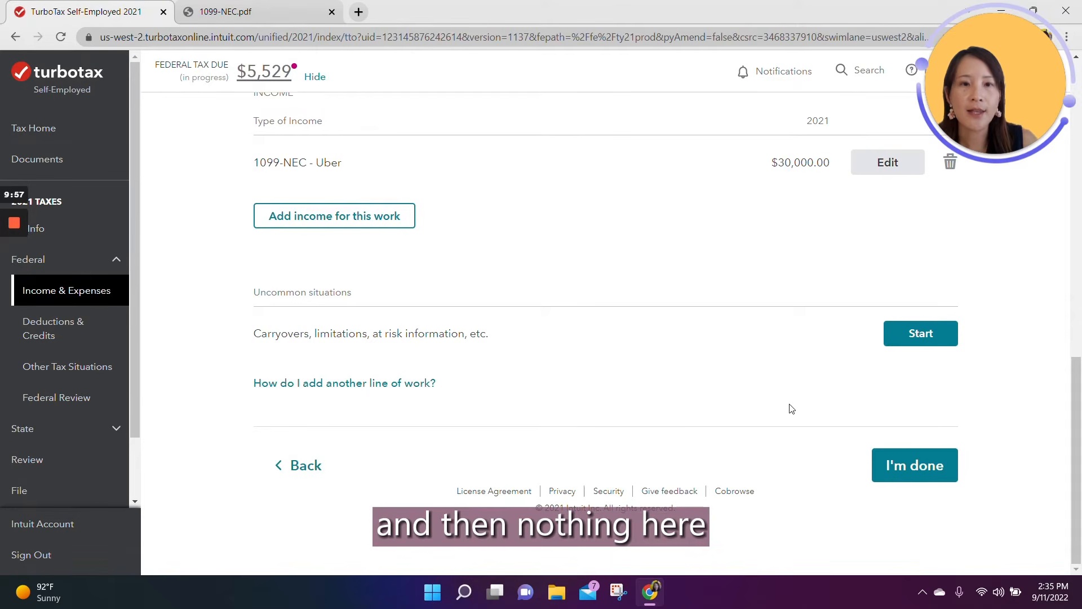
{"action": "left_click", "coordinate": [918, 481]}
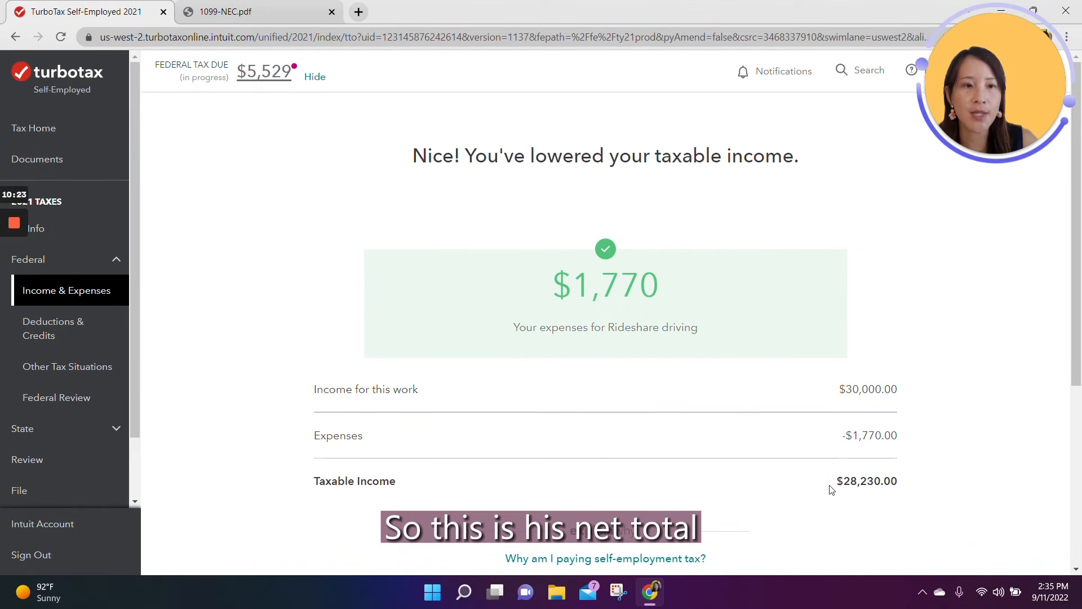
{"action": "left_click_drag", "start_coordinate": [829, 486], "coordinate": [900, 487]}
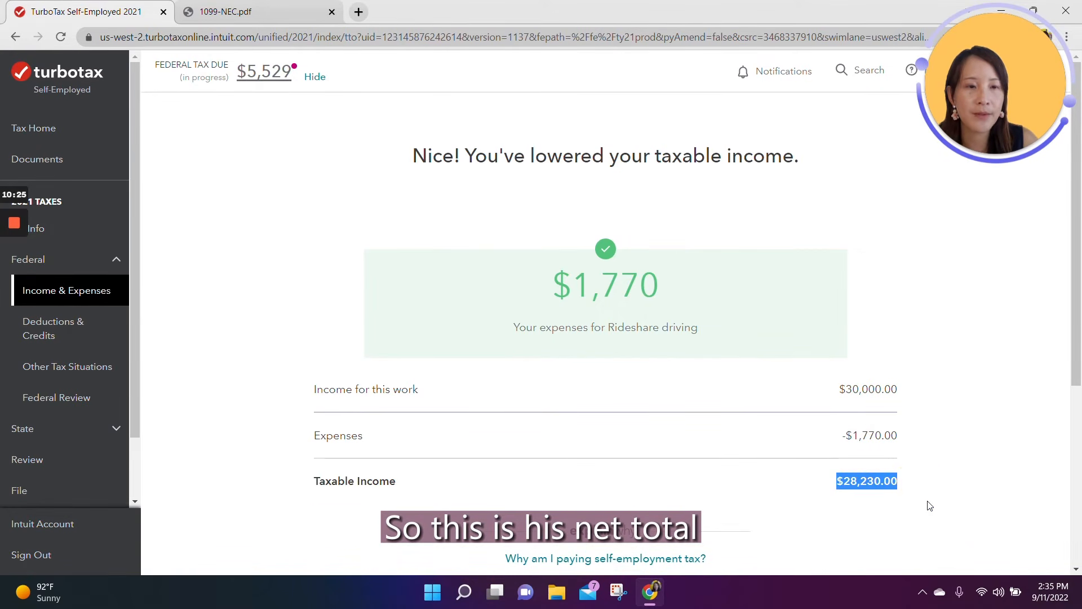
{"action": "scroll", "coordinate": [928, 503], "scroll_direction": "down", "scroll_amount": 5}
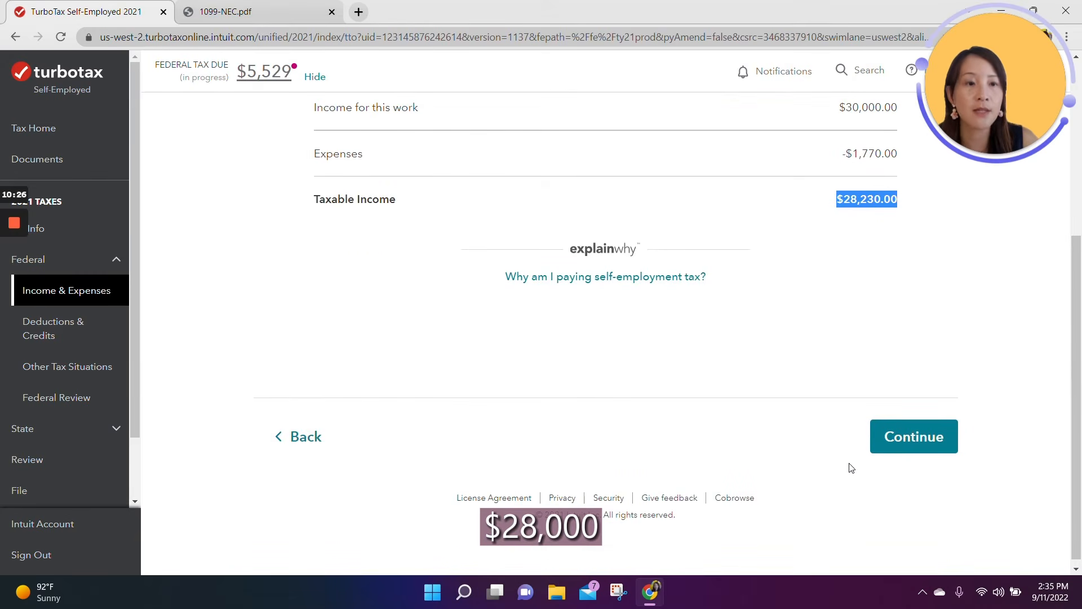
{"action": "left_click", "coordinate": [899, 438]}
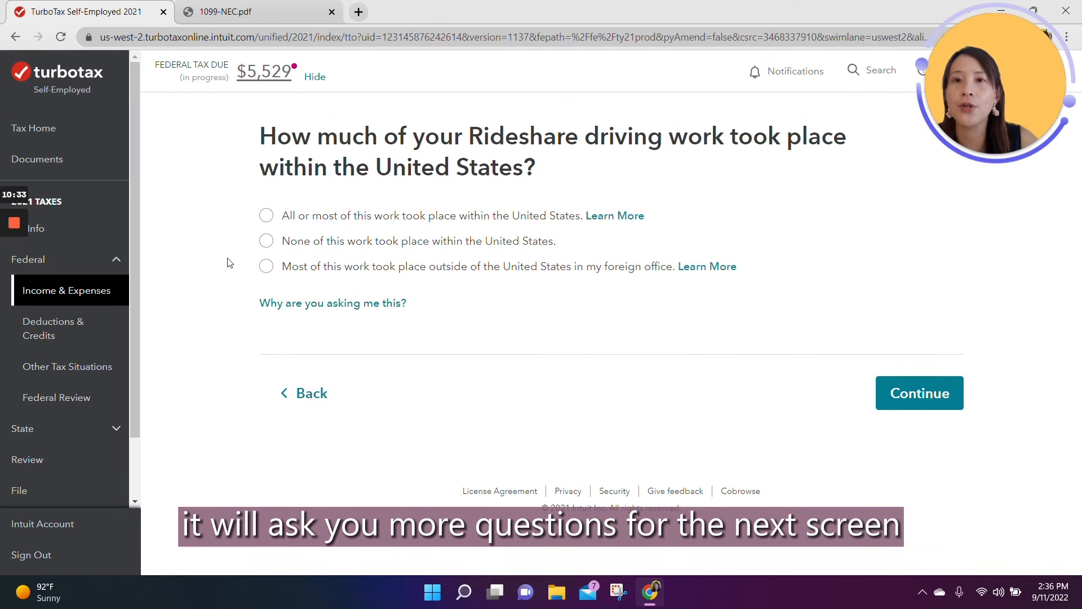
Step: Answer that all or most of the Rideshare driving work took place within the United States and none was for a former employer
{"action": "left_click", "coordinate": [268, 220]}
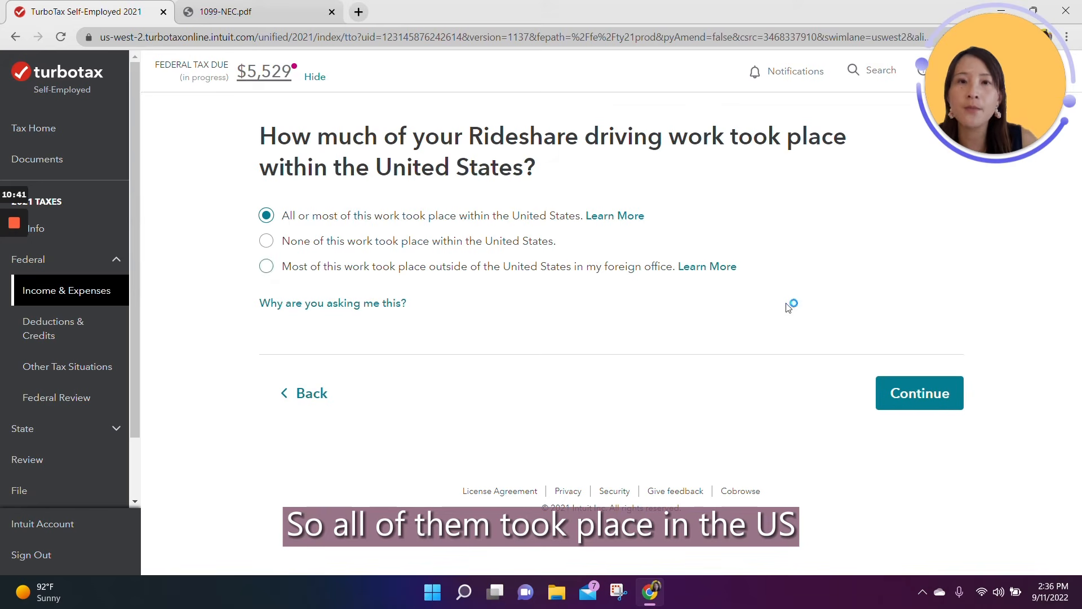
{"action": "left_click", "coordinate": [929, 400]}
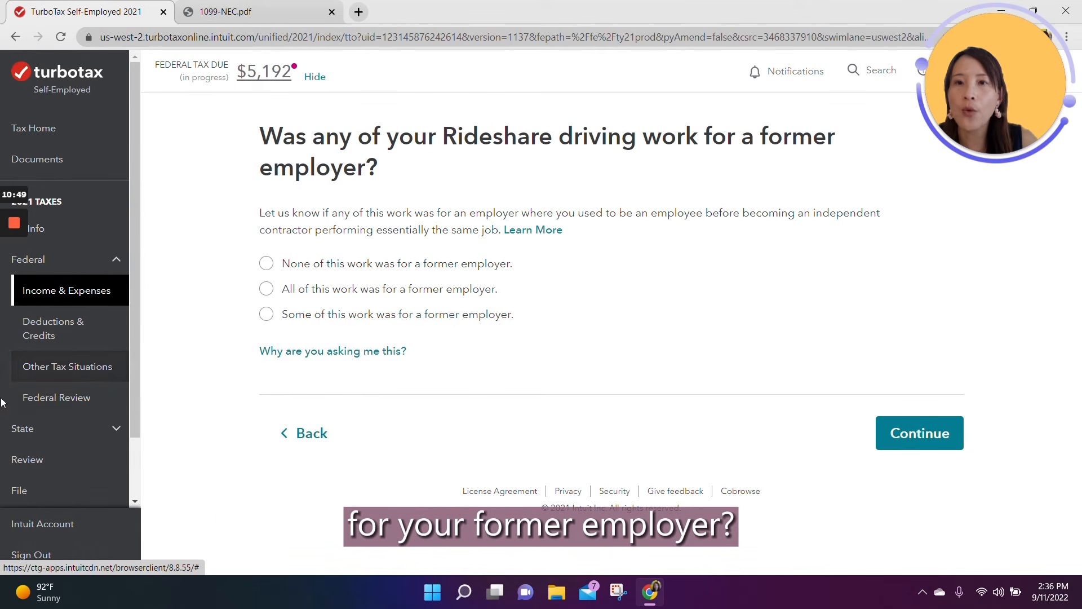
{"action": "left_click", "coordinate": [266, 265]}
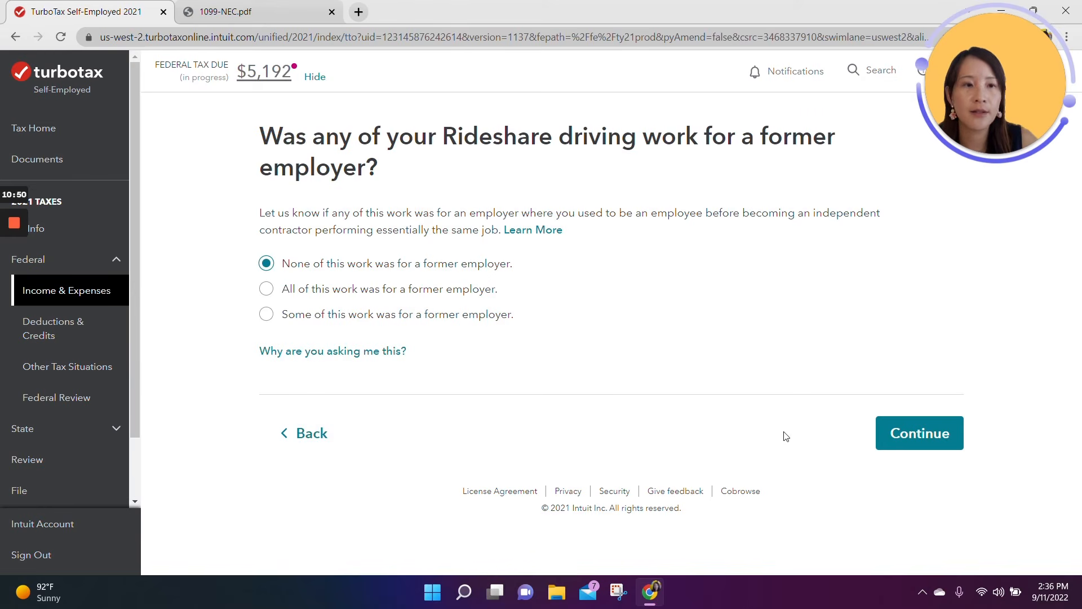
{"action": "left_click", "coordinate": [882, 430]}
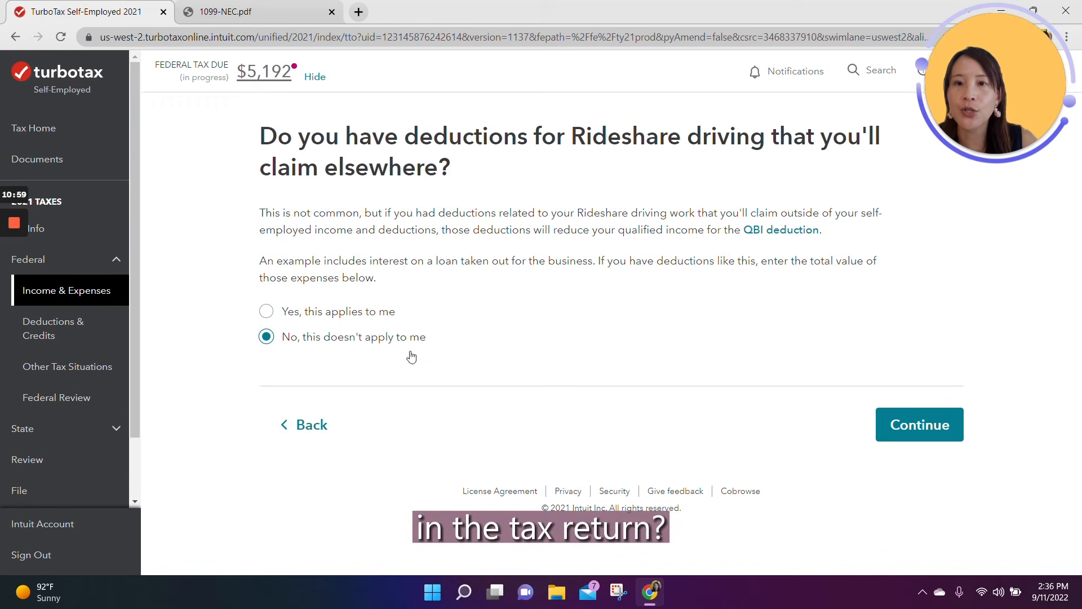
Step: Keep the No answer about Rideshare driving deductions claimed elsewhere and run the free audit check
{"action": "left_click", "coordinate": [896, 425]}
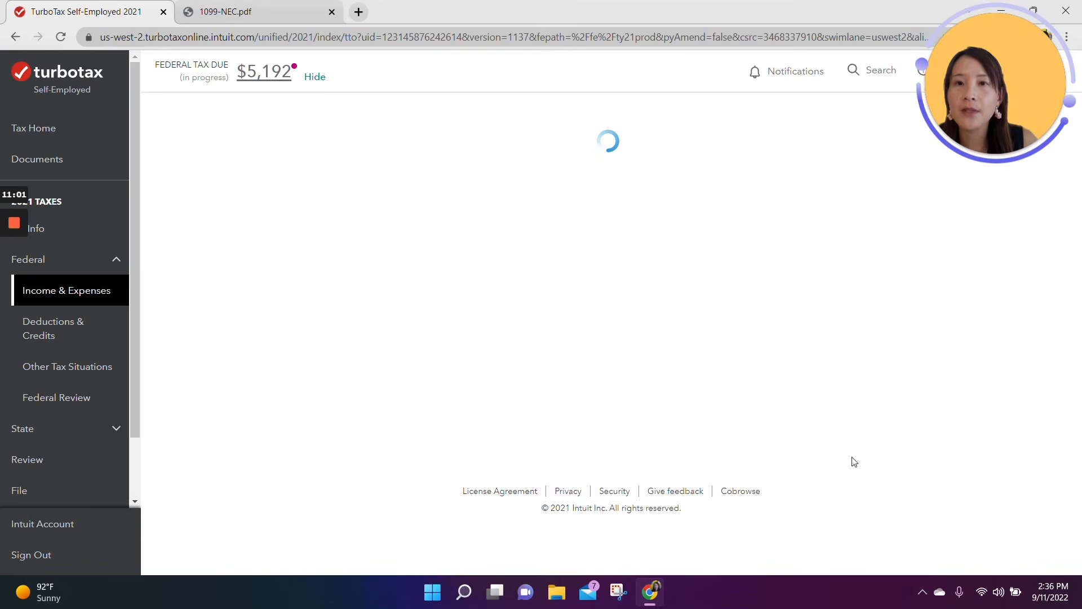
{"action": "left_click", "coordinate": [891, 550]}
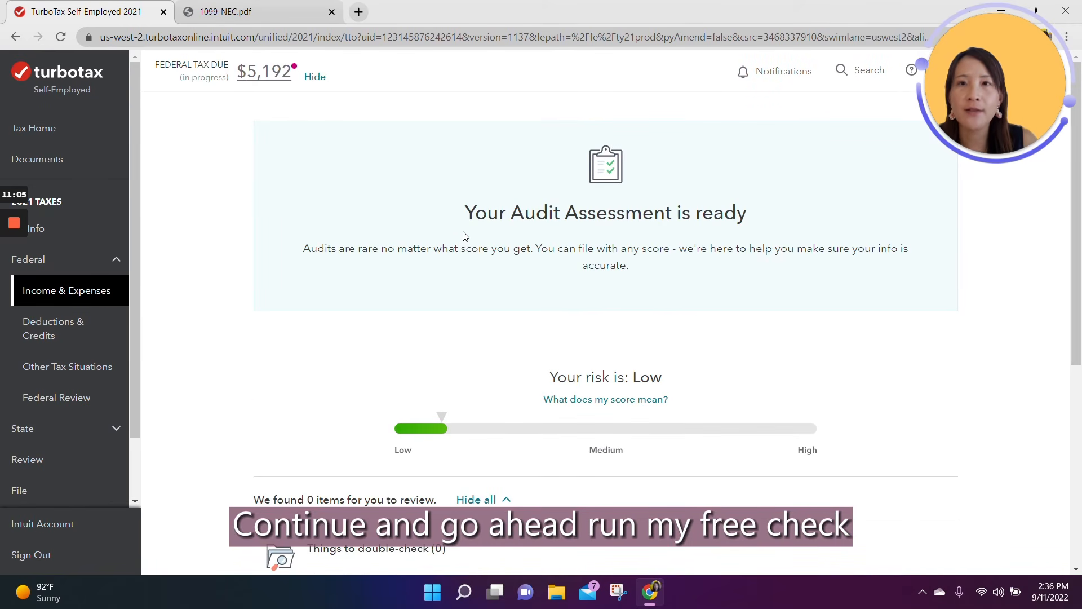
Step: Review the audit assessment's risk level and items to double-check, and continue past the self-employment tax check
{"action": "scroll", "coordinate": [468, 230], "scroll_direction": "down", "scroll_amount": 2}
{"action": "scroll", "coordinate": [466, 229], "scroll_direction": "up", "scroll_amount": 2}
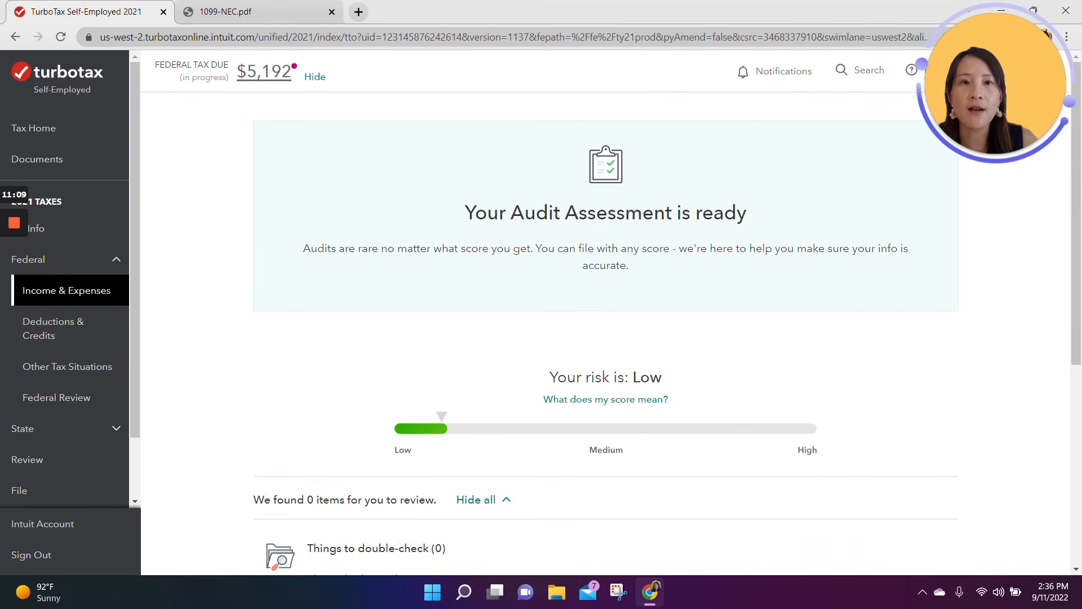
{"action": "scroll", "coordinate": [515, 264], "scroll_direction": "down", "scroll_amount": 3}
{"action": "scroll", "coordinate": [537, 280], "scroll_direction": "up", "scroll_amount": 2}
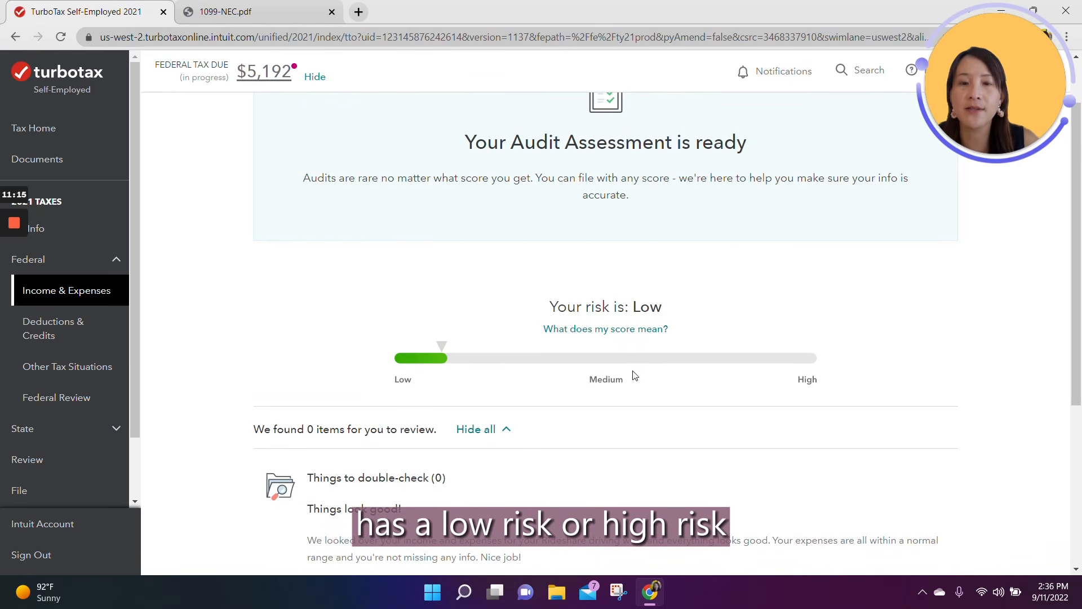
{"action": "scroll", "coordinate": [635, 375], "scroll_direction": "down", "scroll_amount": 5}
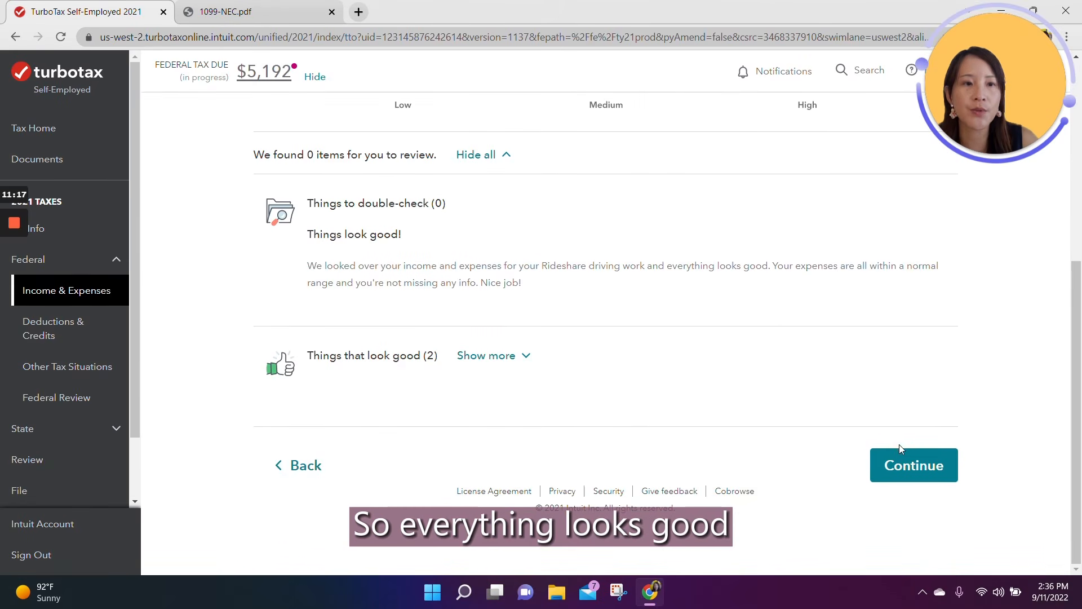
{"action": "left_click", "coordinate": [900, 461]}
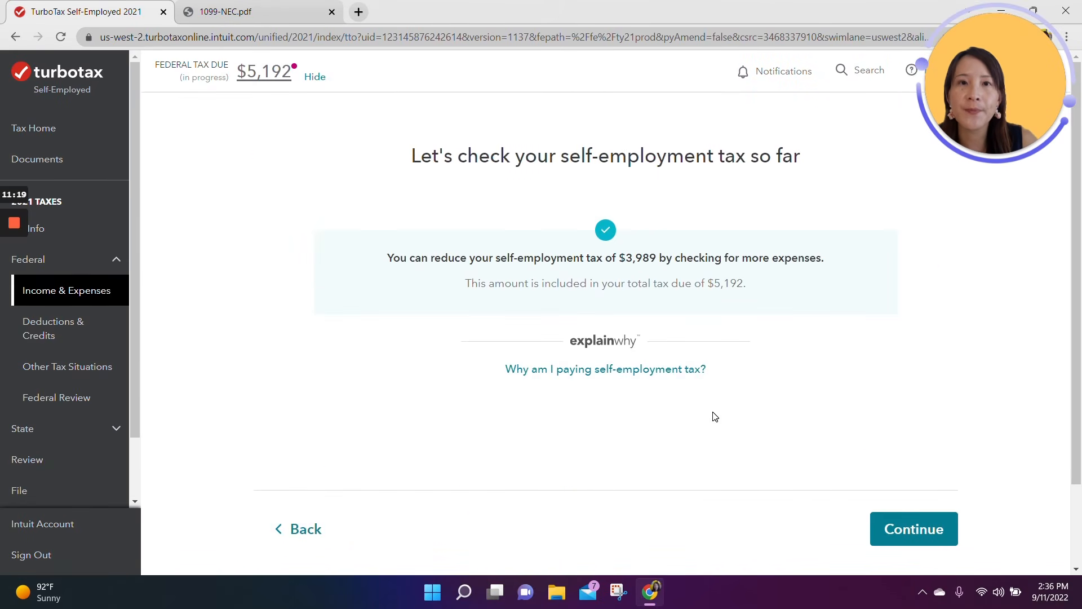
{"action": "left_click", "coordinate": [938, 542]}
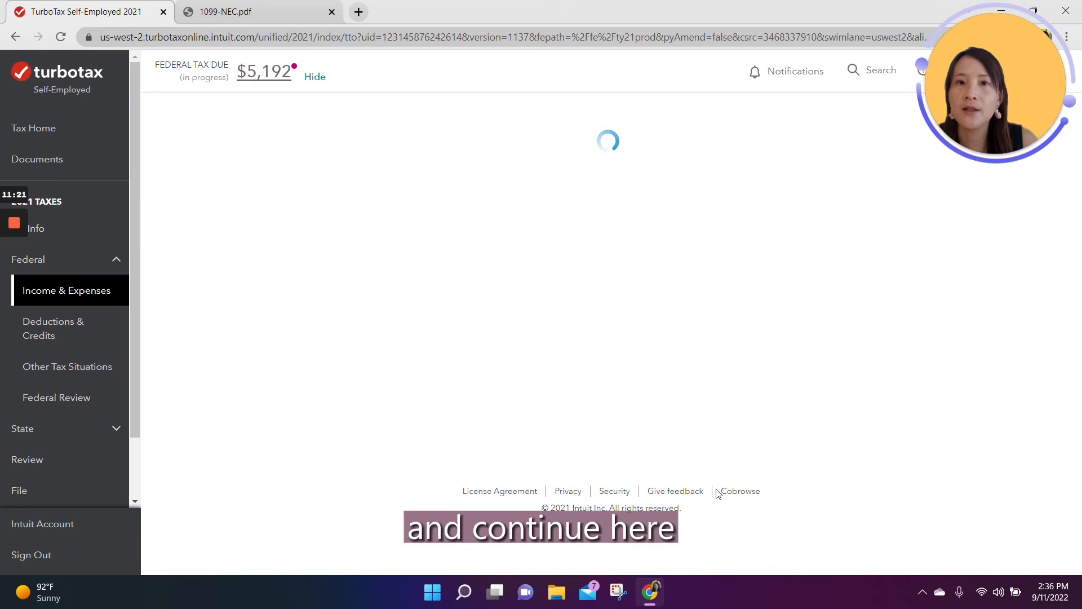